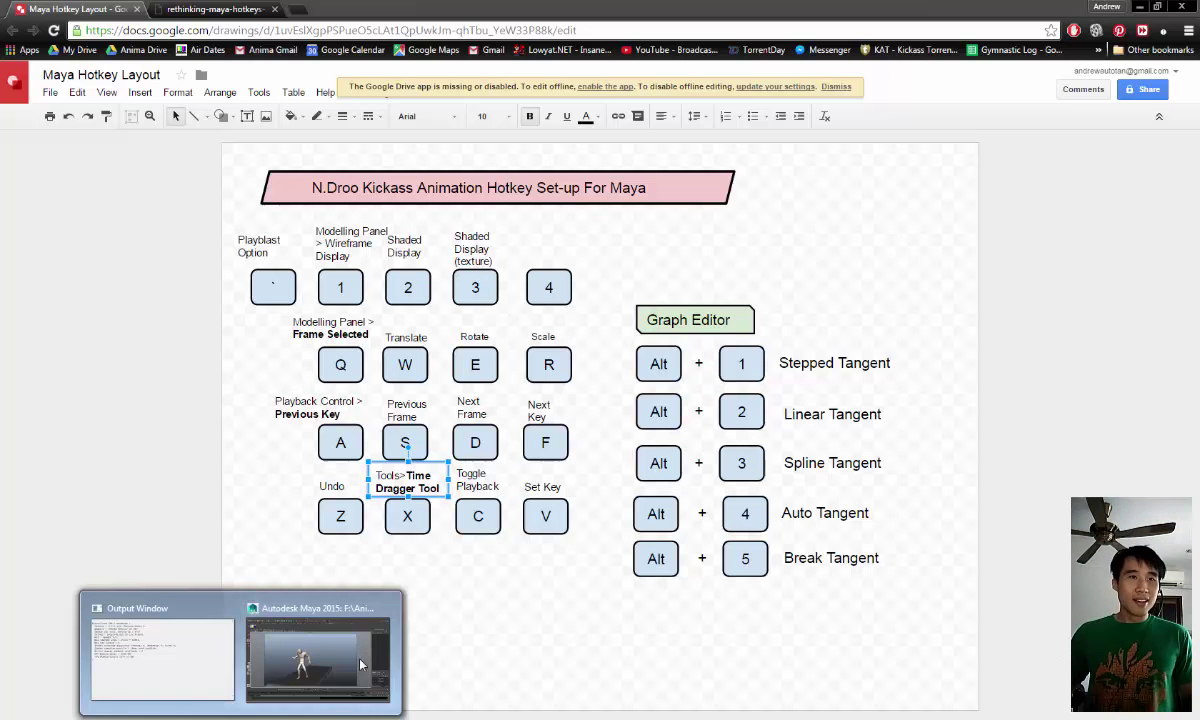
Compare the layout drawing with the Rethinking Maya's Hotkeys image tab, ending on the image
{"action": "left_click", "coordinate": [337, 617]}
{"action": "key", "text": "alt+Tab"}
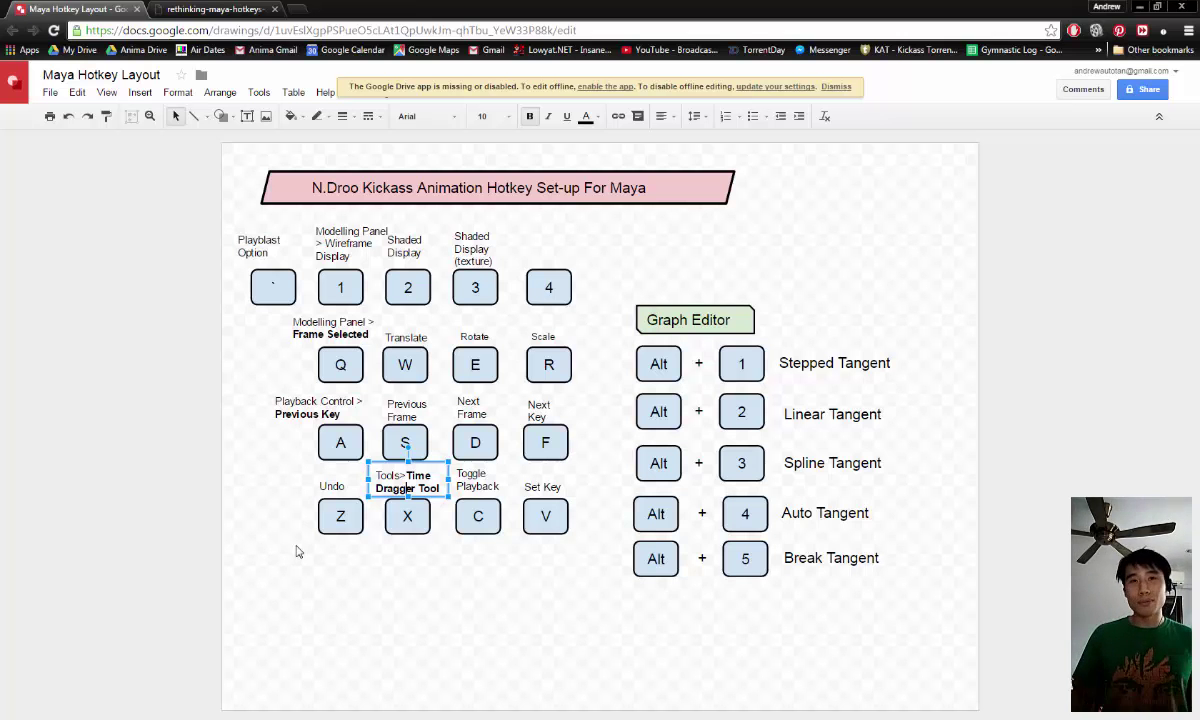
{"action": "left_click", "coordinate": [220, 9]}
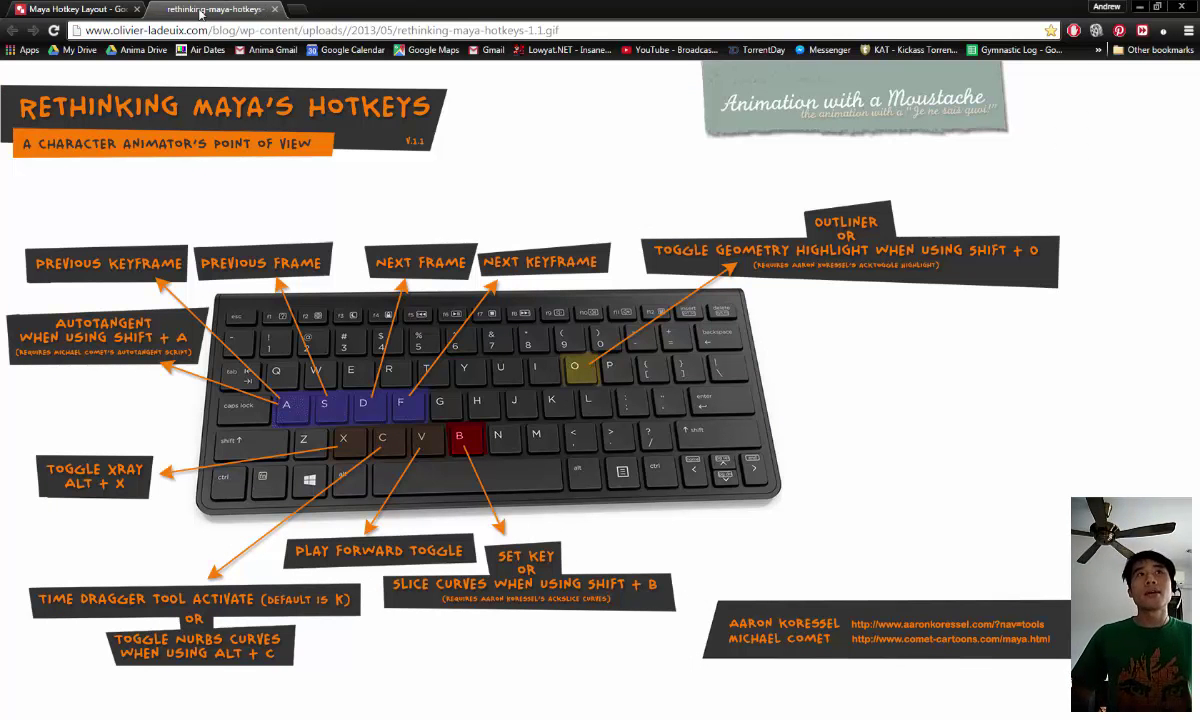
{"action": "left_click_drag", "start_coordinate": [181, 29], "coordinate": [92, 29]}
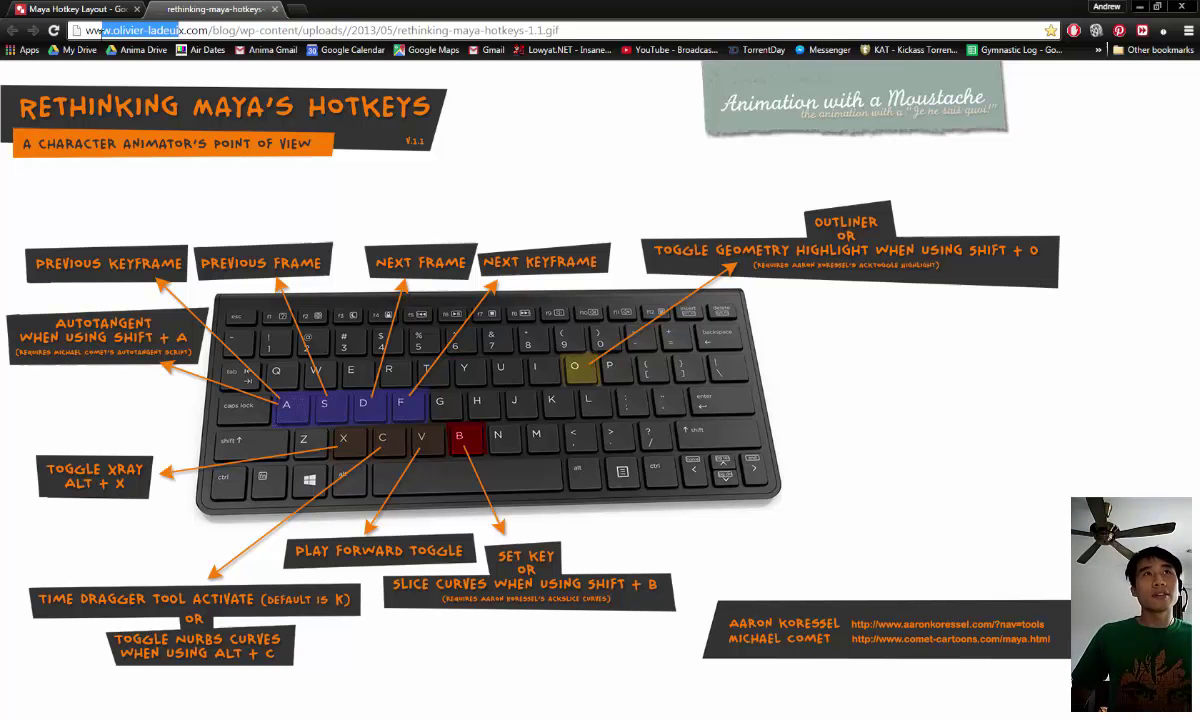
{"action": "left_click", "coordinate": [184, 29]}
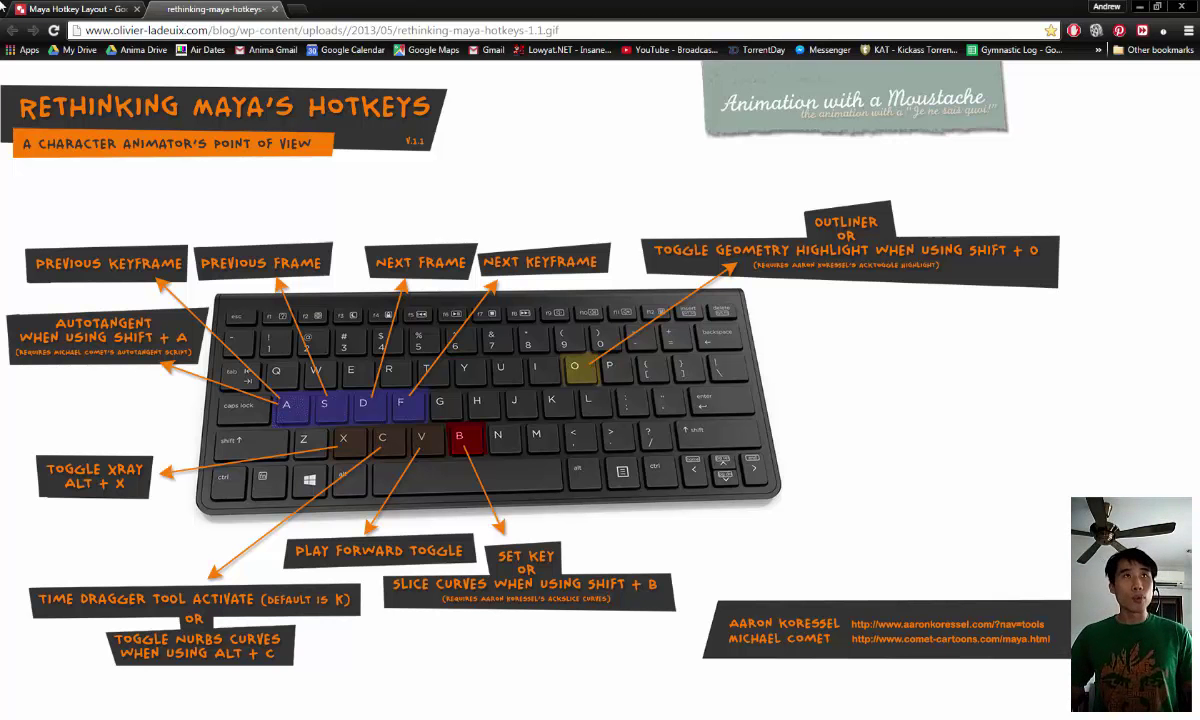
{"action": "left_click", "coordinate": [38, 8]}
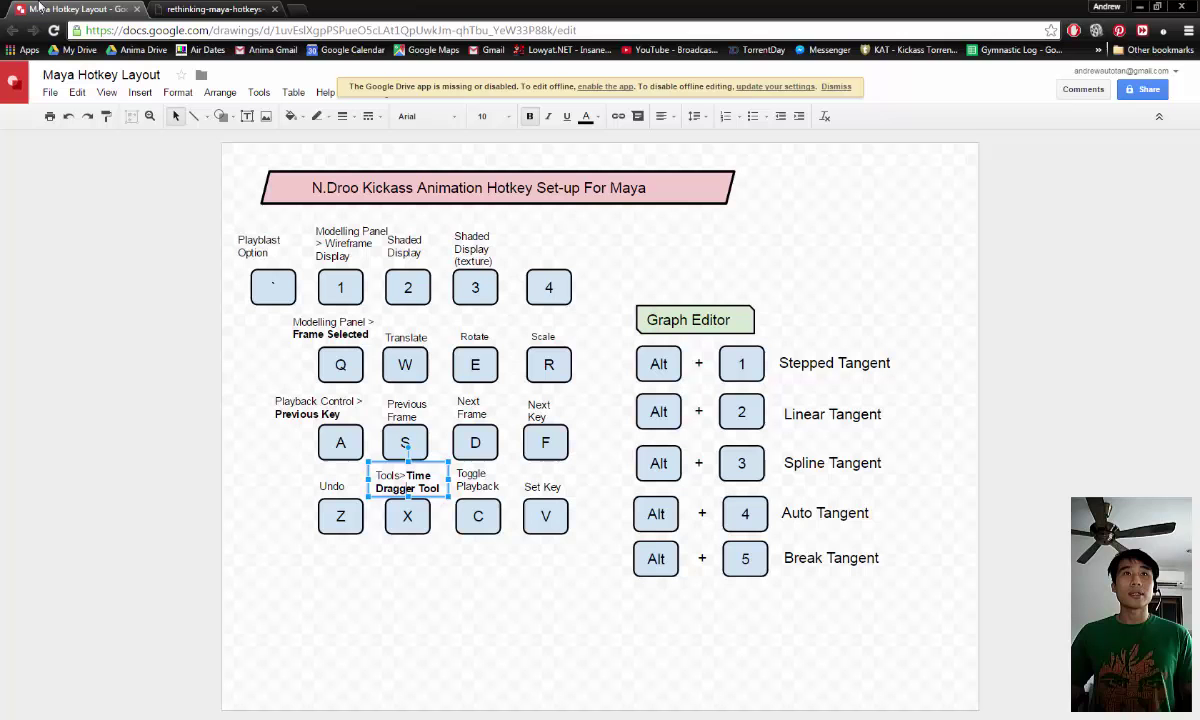
{"action": "left_click", "coordinate": [908, 318]}
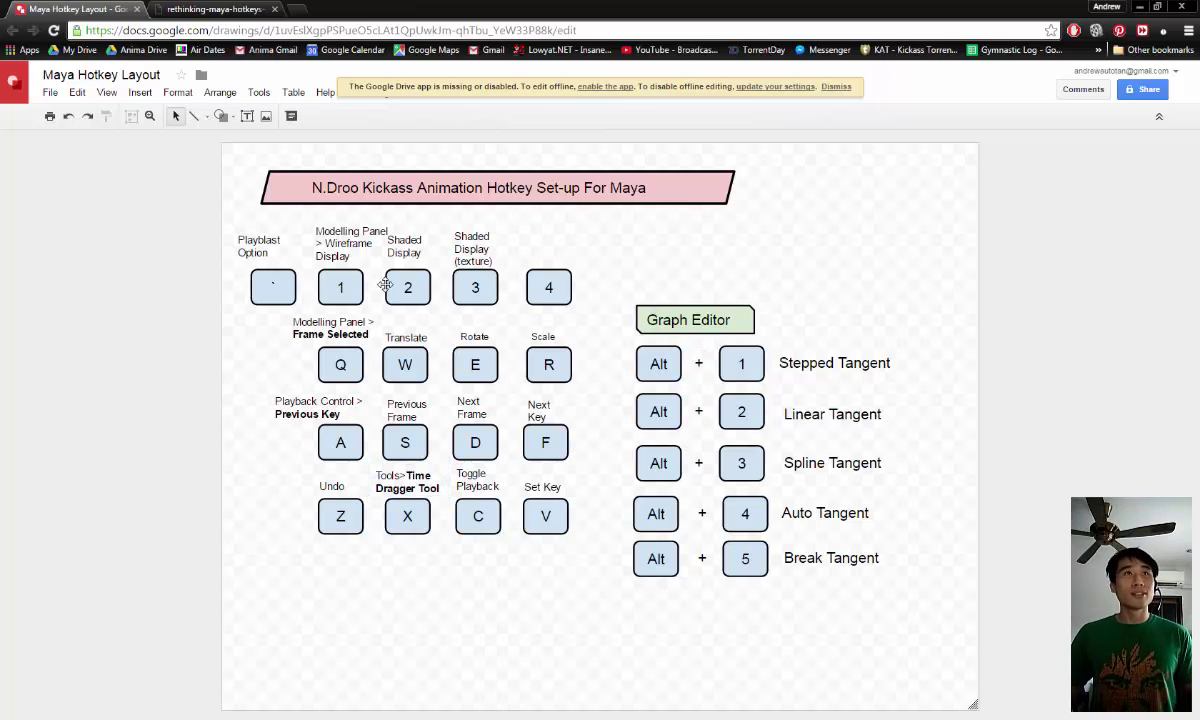
{"action": "left_click", "coordinate": [222, 8]}
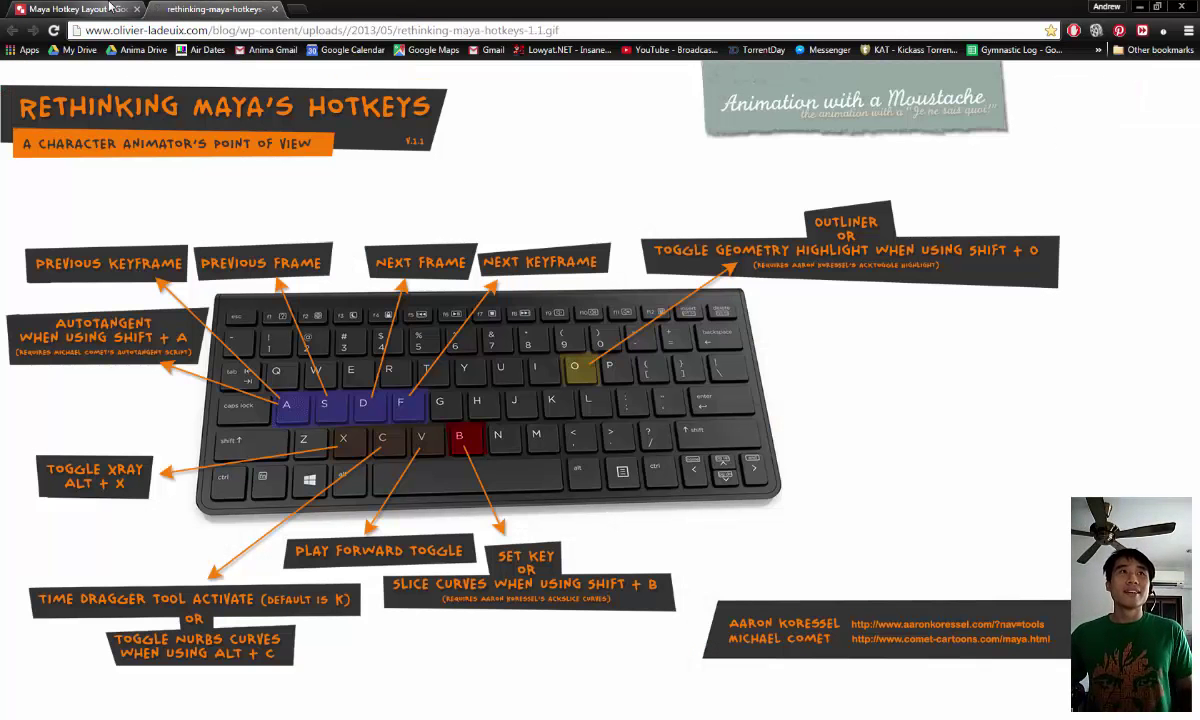
Switch Chrome back to the Maya Hotkey Layout drawing tab
{"action": "left_click", "coordinate": [113, 8]}
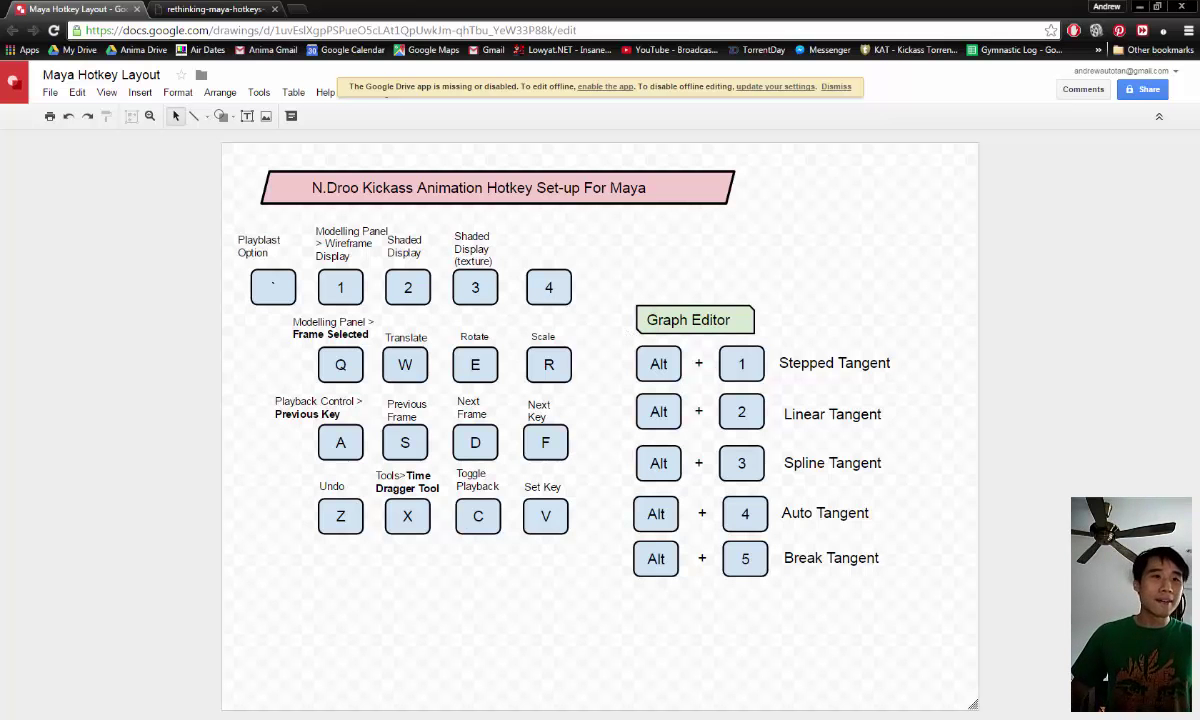
In Maya, open Window > Settings/Preferences > Hotkey Editor
{"action": "mouse_move", "coordinate": [240, 719]}
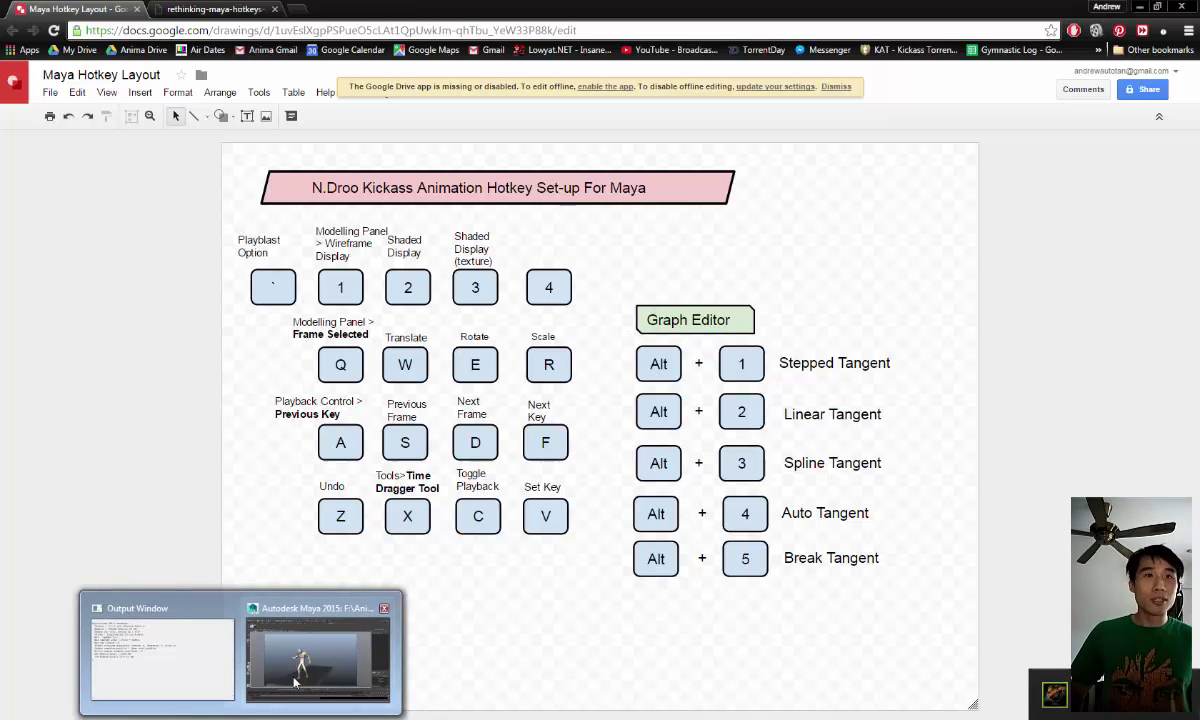
{"action": "left_click", "coordinate": [280, 642]}
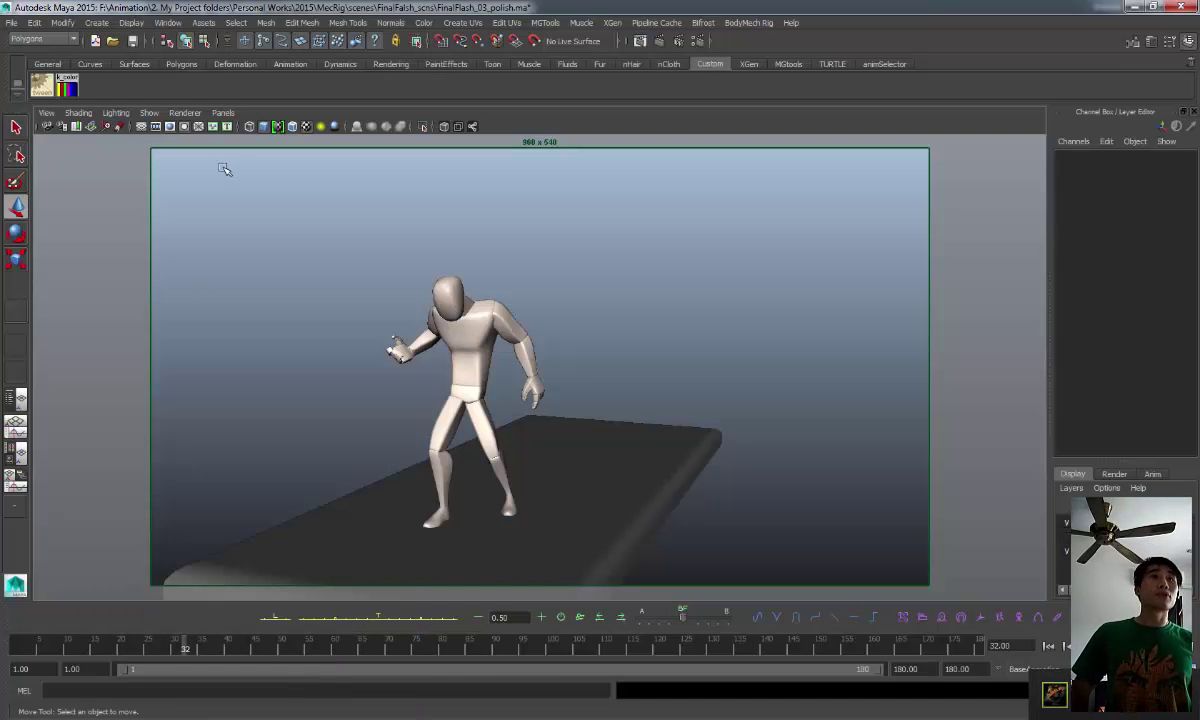
{"action": "left_click", "coordinate": [167, 22]}
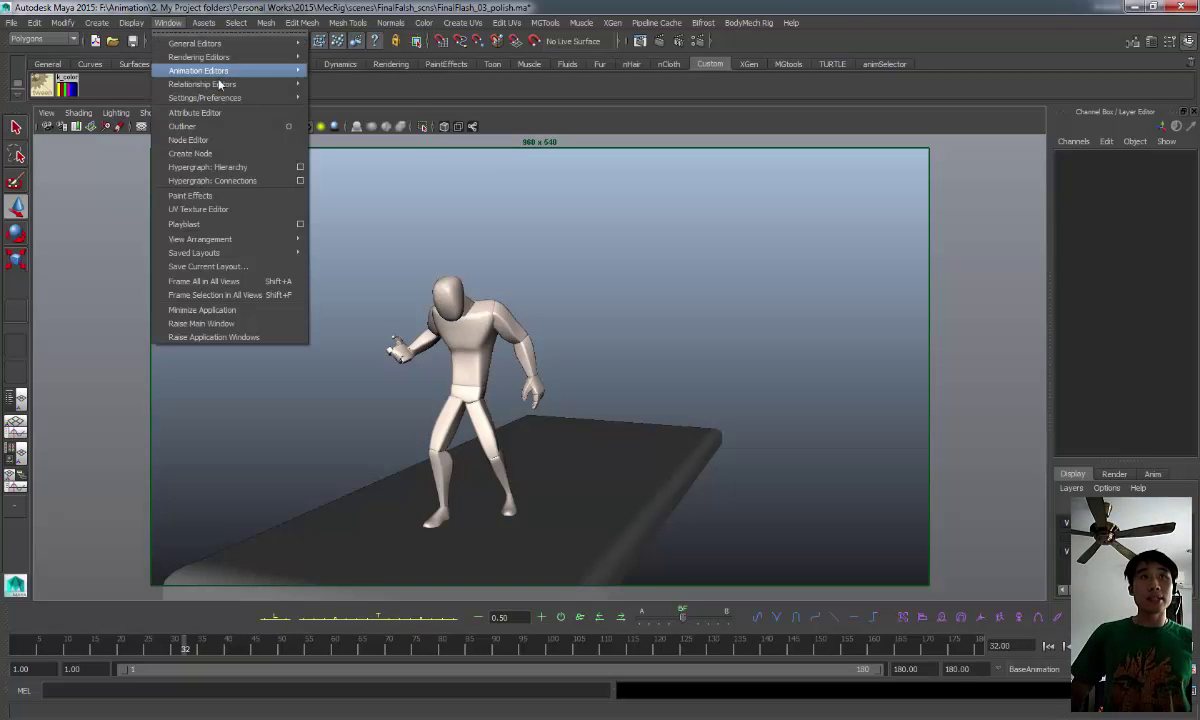
{"action": "mouse_move", "coordinate": [242, 101]}
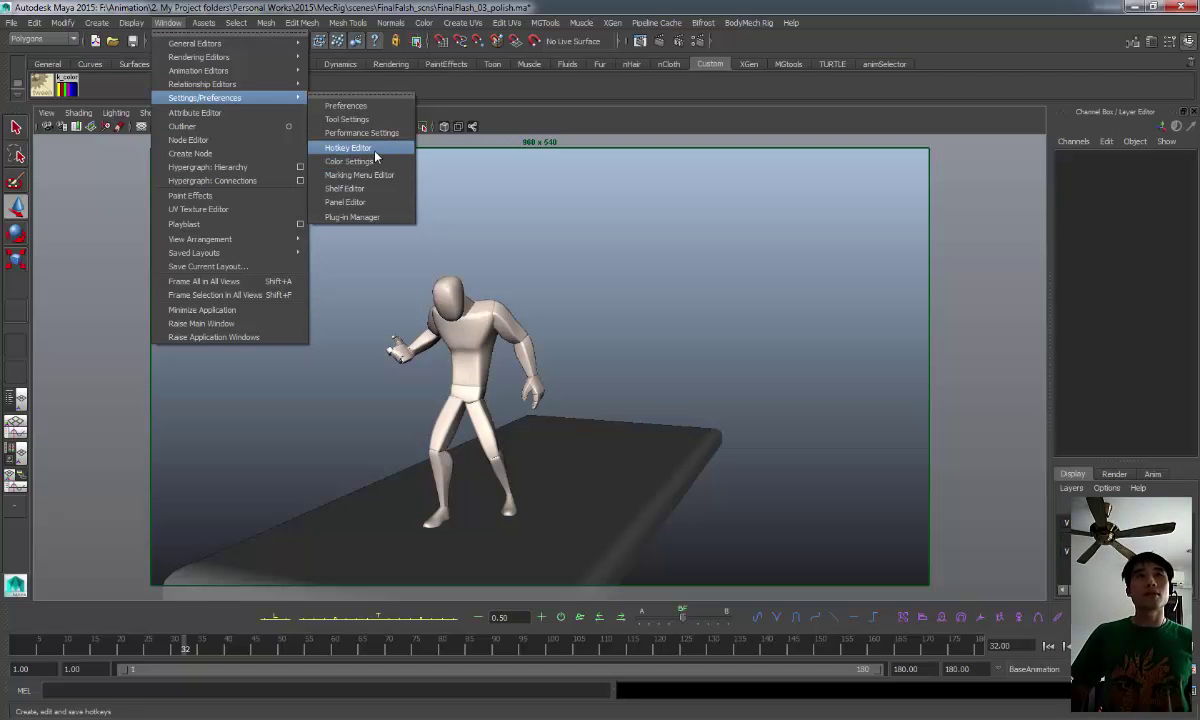
{"action": "left_click", "coordinate": [375, 152]}
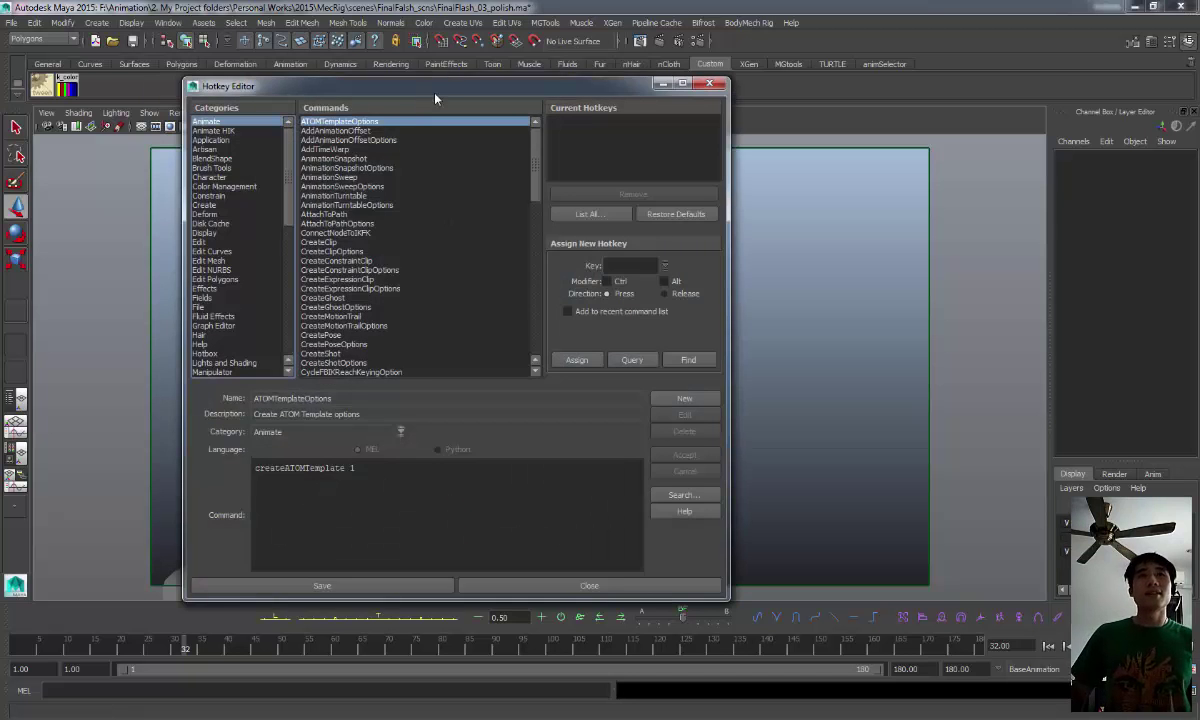
Reposition the Hotkey Editor dialog and return to the hotkey layout drawing in Chrome
{"action": "left_click_drag", "start_coordinate": [449, 90], "coordinate": [474, 100]}
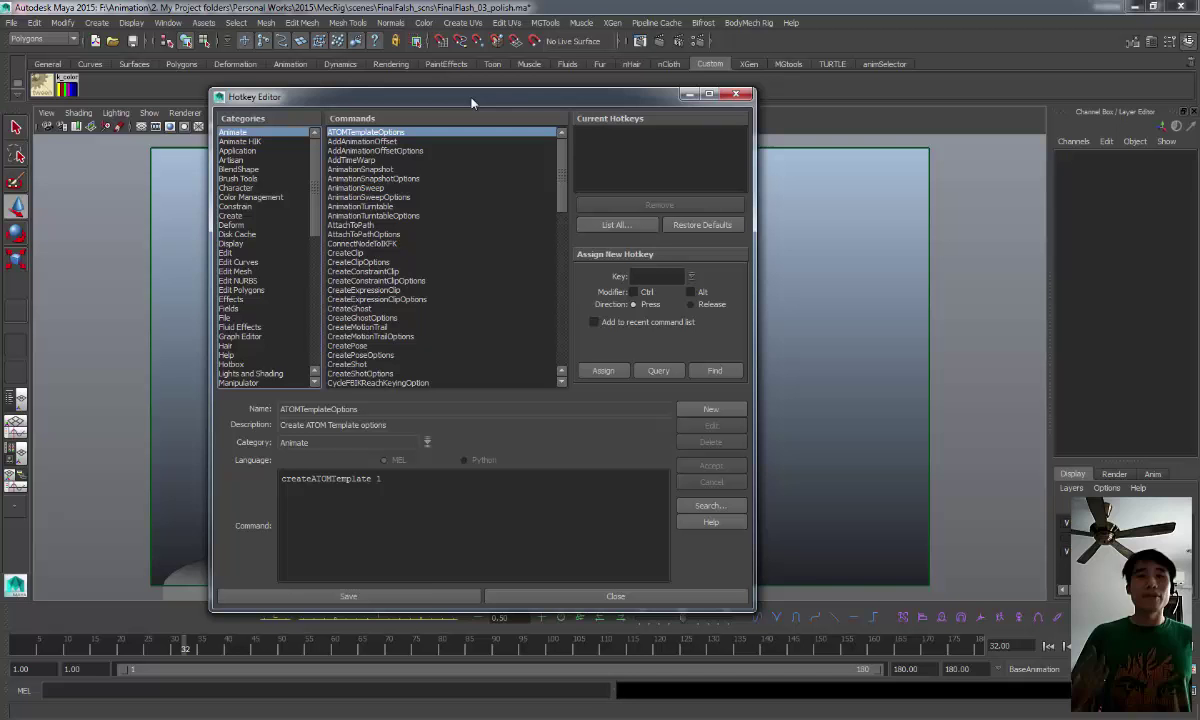
{"action": "left_click_drag", "start_coordinate": [473, 101], "coordinate": [461, 106]}
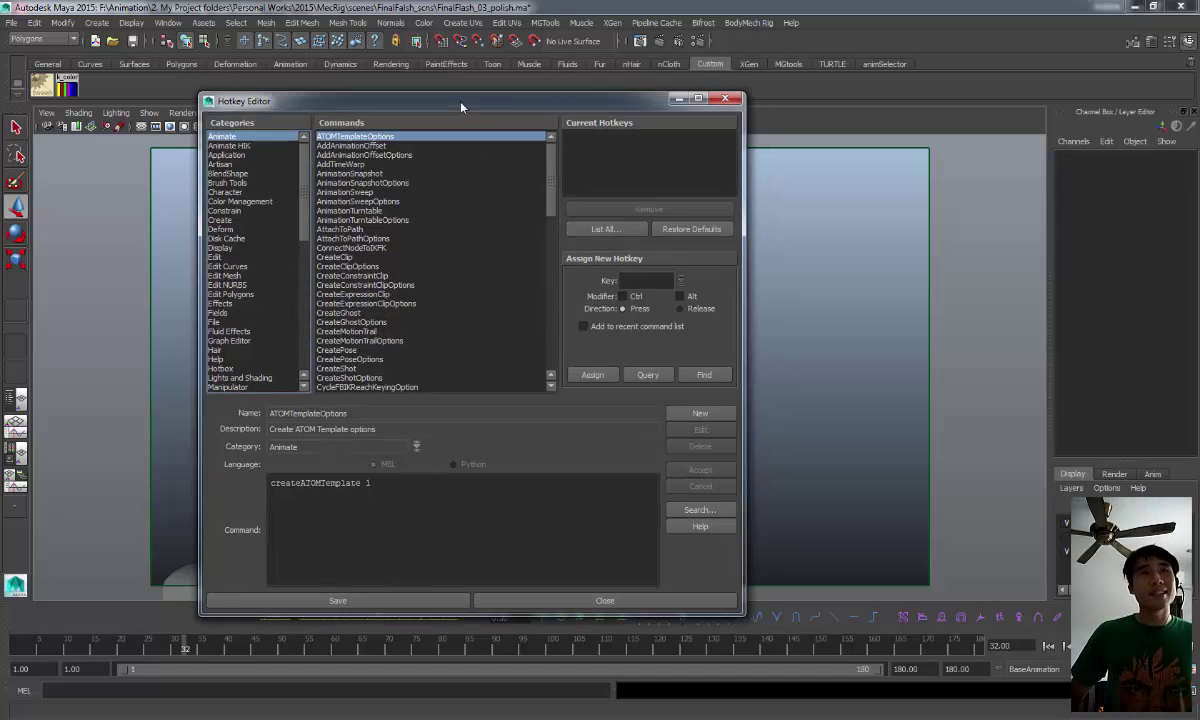
{"action": "key", "text": "alt+Tab"}
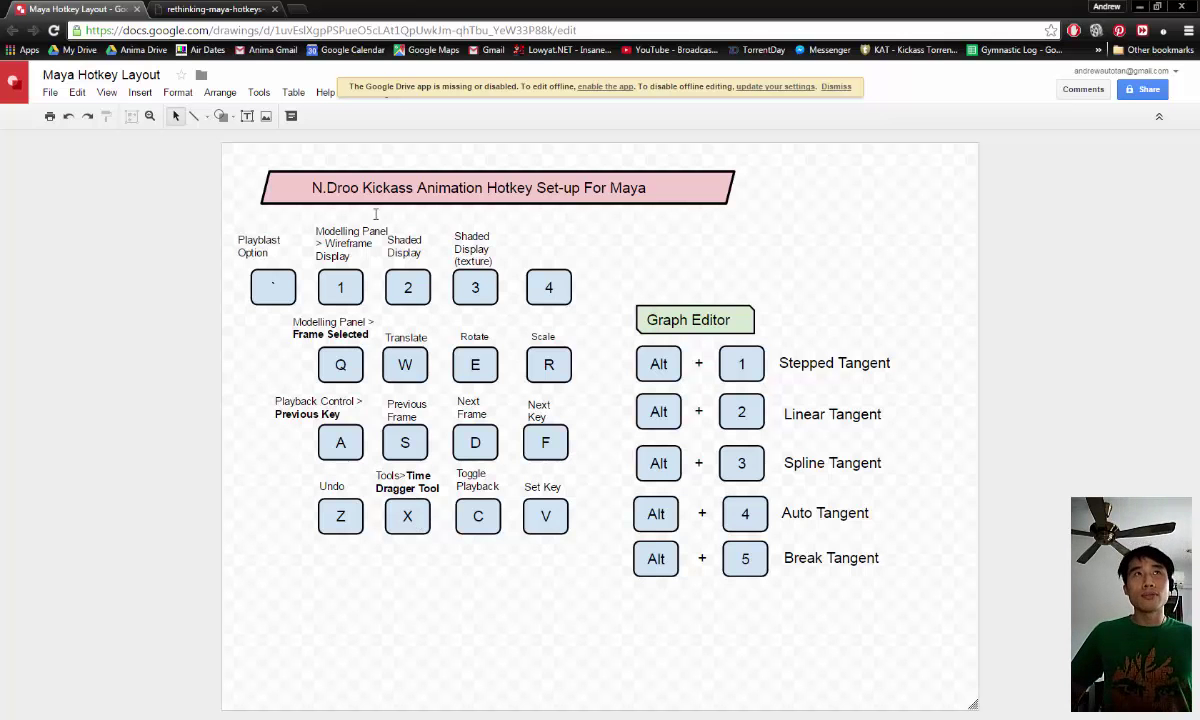
{"action": "left_click", "coordinate": [373, 483]}
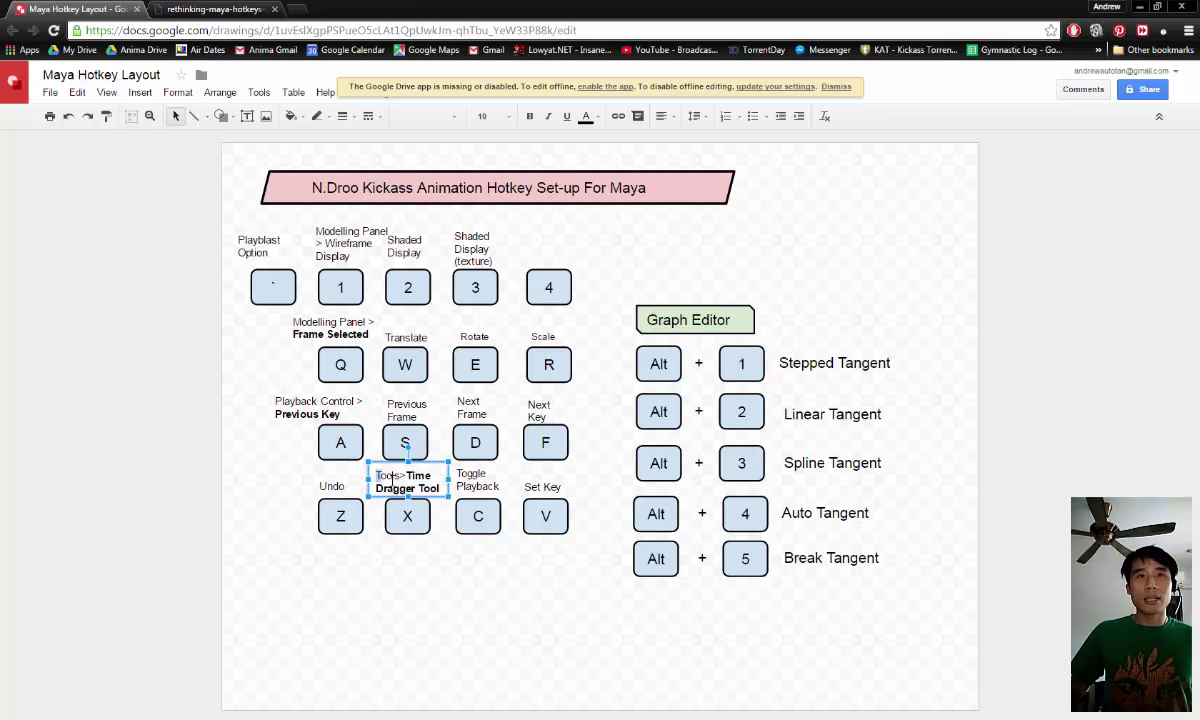
{"action": "left_click_drag", "start_coordinate": [373, 483], "coordinate": [437, 495]}
{"action": "left_click", "coordinate": [437, 492]}
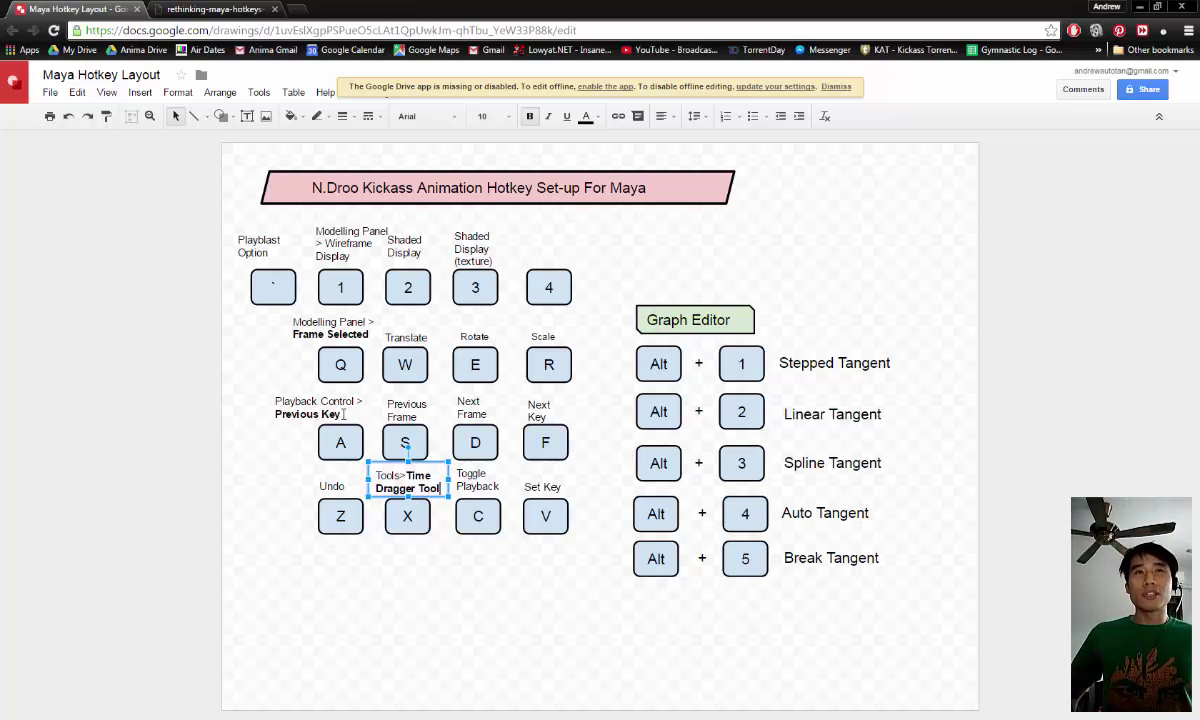
{"action": "left_click", "coordinate": [403, 476]}
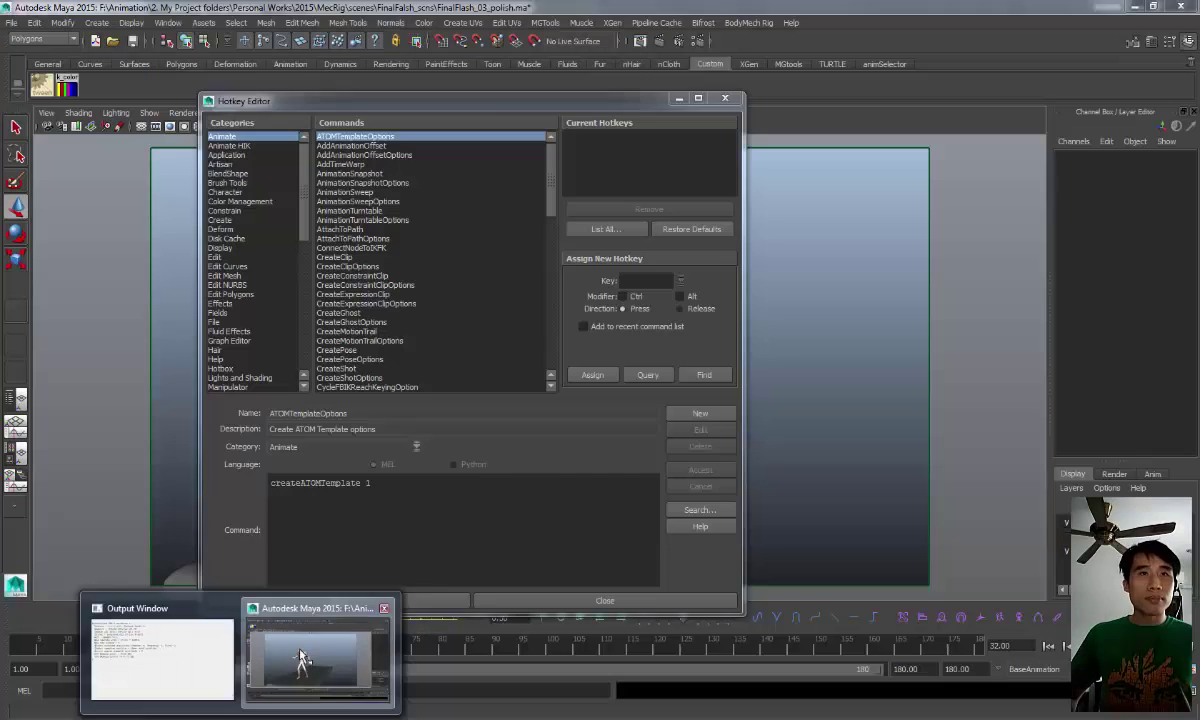
Select TimeDraggerToolActivate under Tools to see its current hotkeys, k and x
{"action": "left_click", "coordinate": [324, 650]}
{"action": "scroll", "coordinate": [283, 200], "scroll_direction": "down", "scroll_amount": 10}
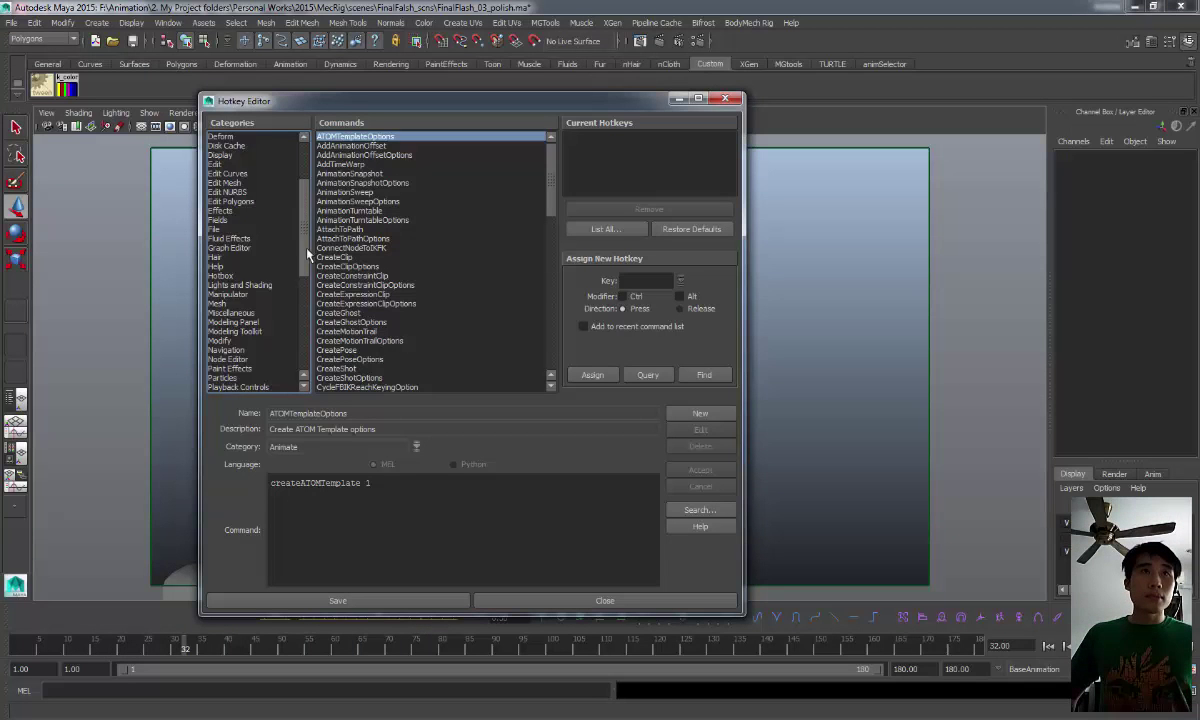
{"action": "left_click", "coordinate": [247, 350]}
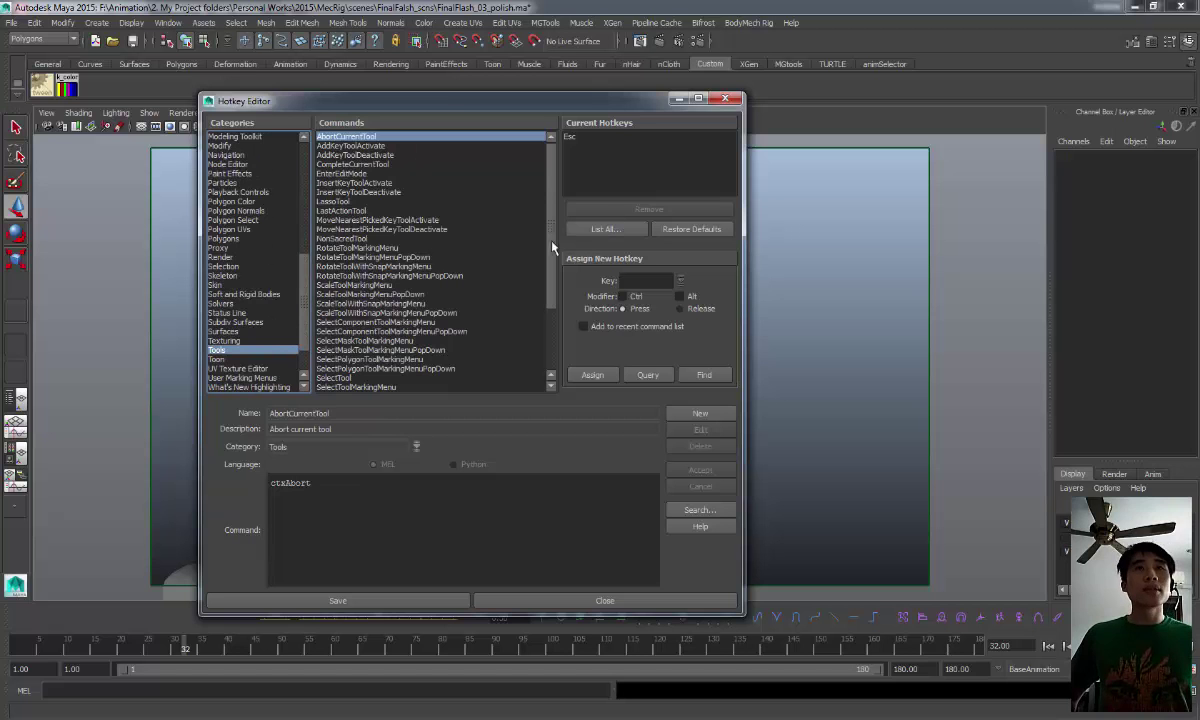
{"action": "scroll", "coordinate": [505, 340], "scroll_direction": "down", "scroll_amount": 3}
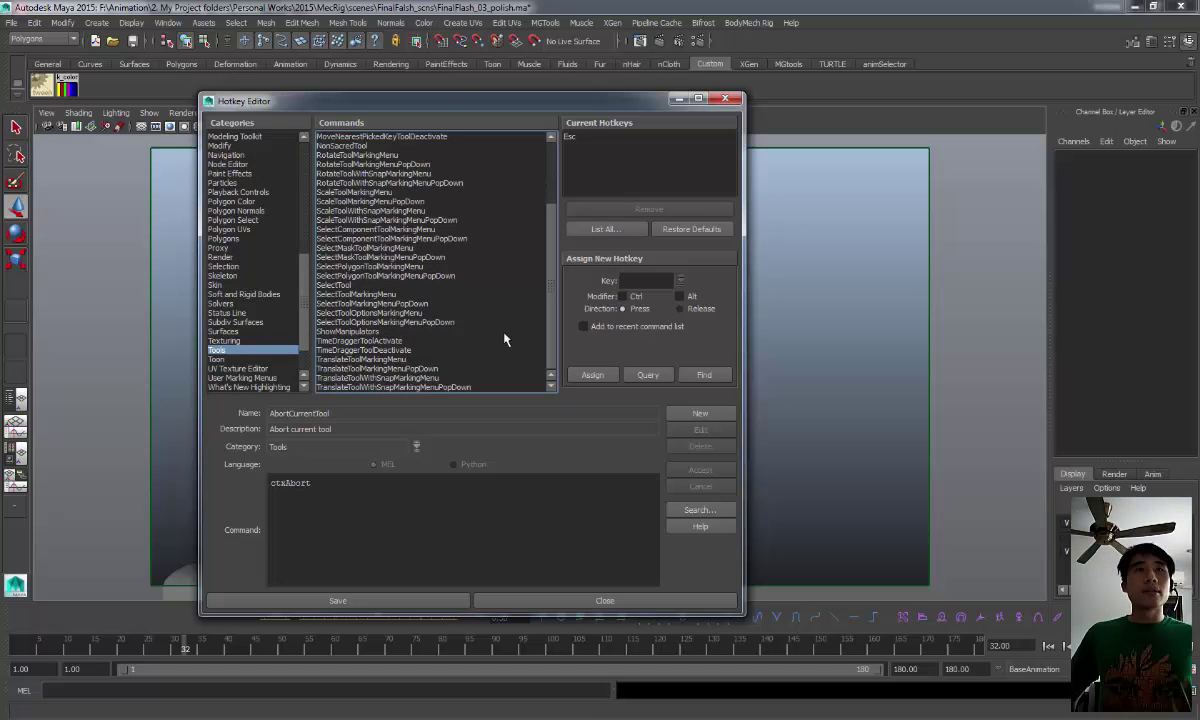
{"action": "left_click", "coordinate": [375, 340]}
{"action": "key", "text": "alt+Tab"}
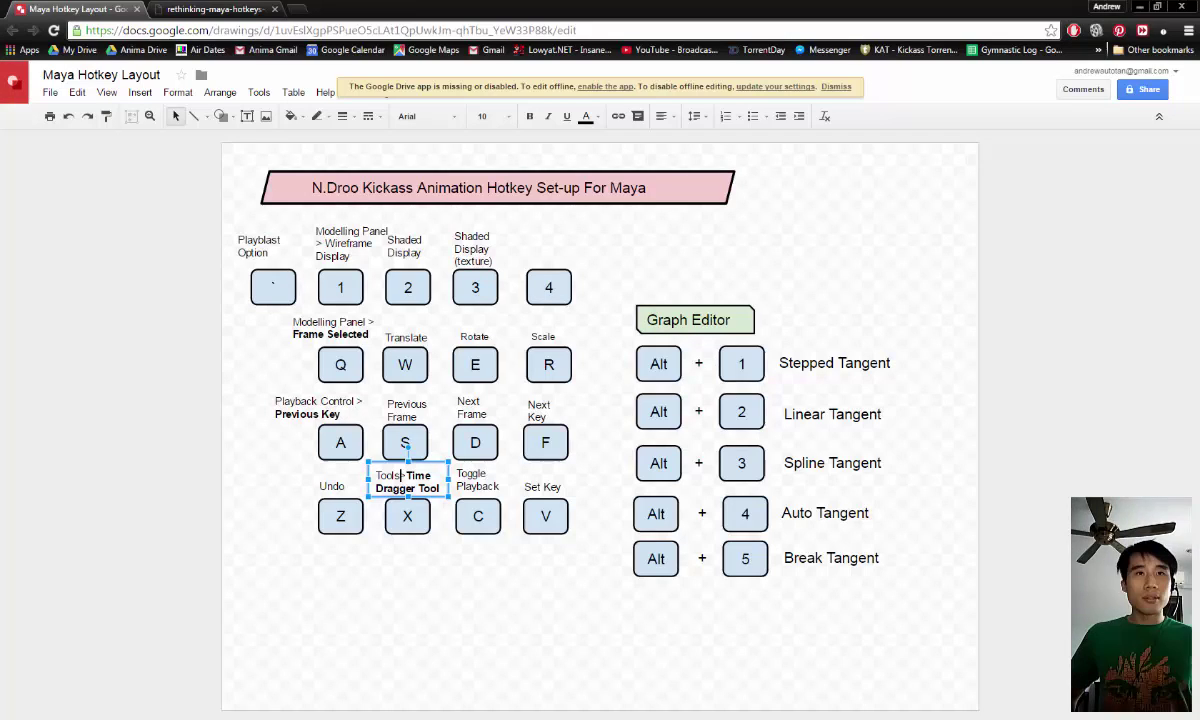
{"action": "key", "text": "alt+Tab"}
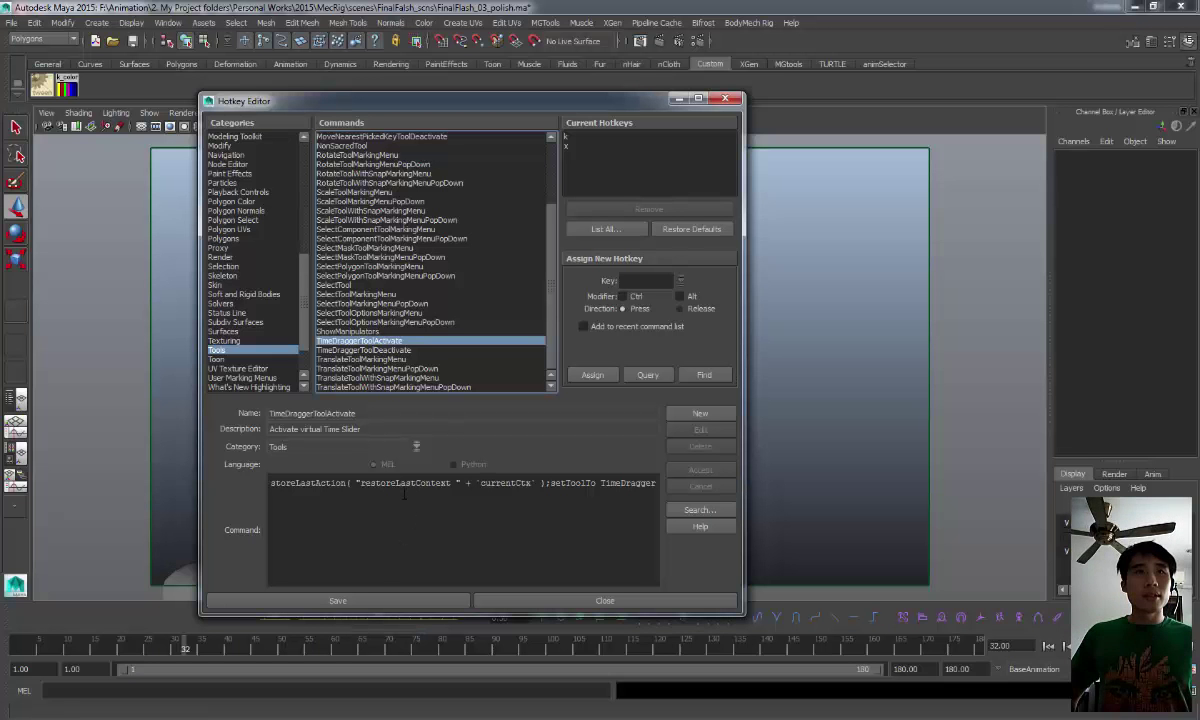
Select the x binding, enter and then clear x in the Key field, and close the editor
{"action": "left_click", "coordinate": [576, 145]}
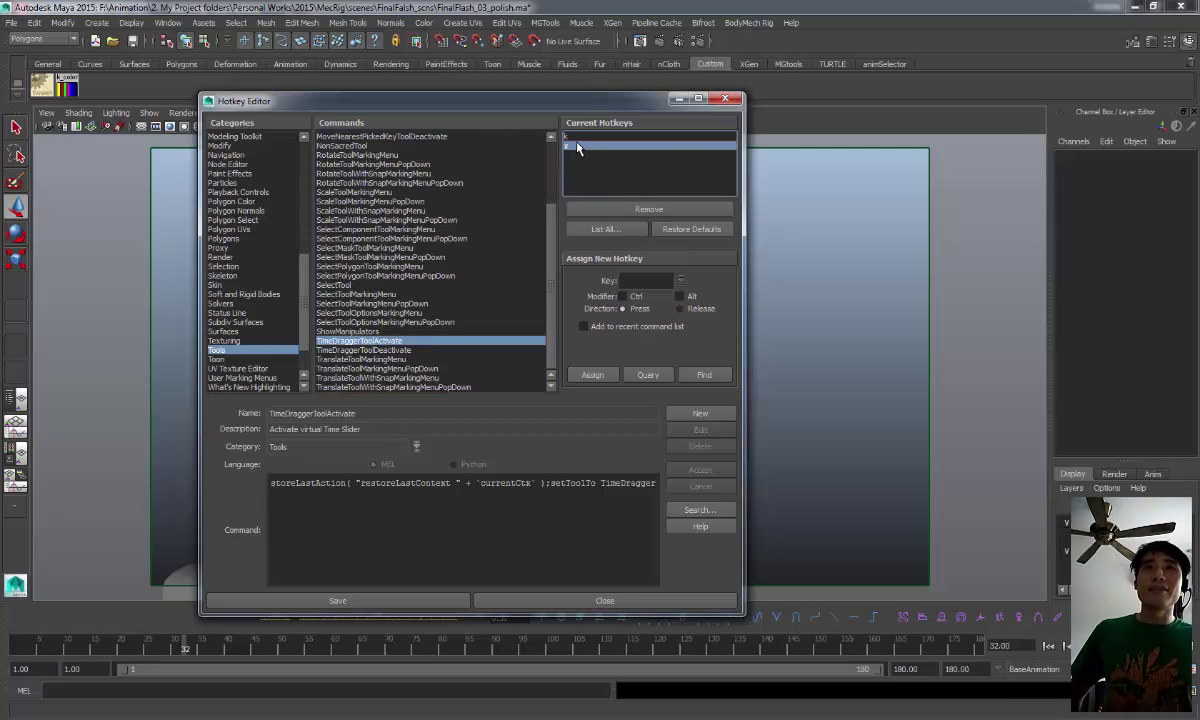
{"action": "left_click", "coordinate": [662, 281]}
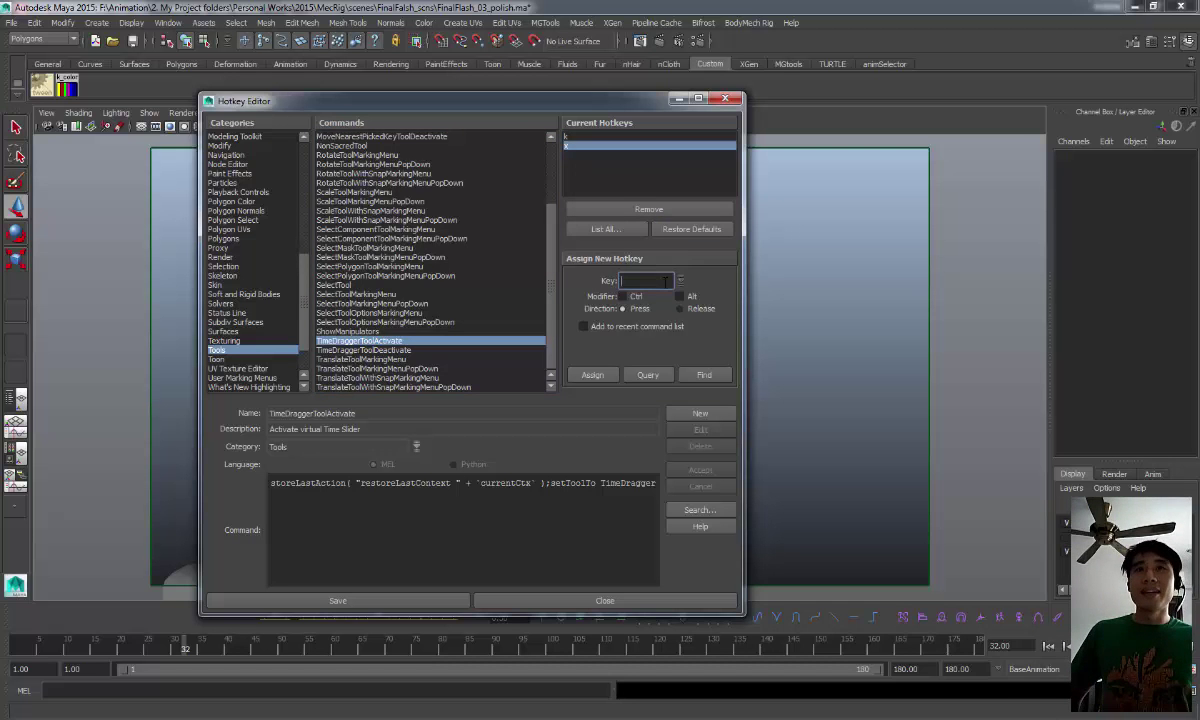
{"action": "type", "text": "x"}
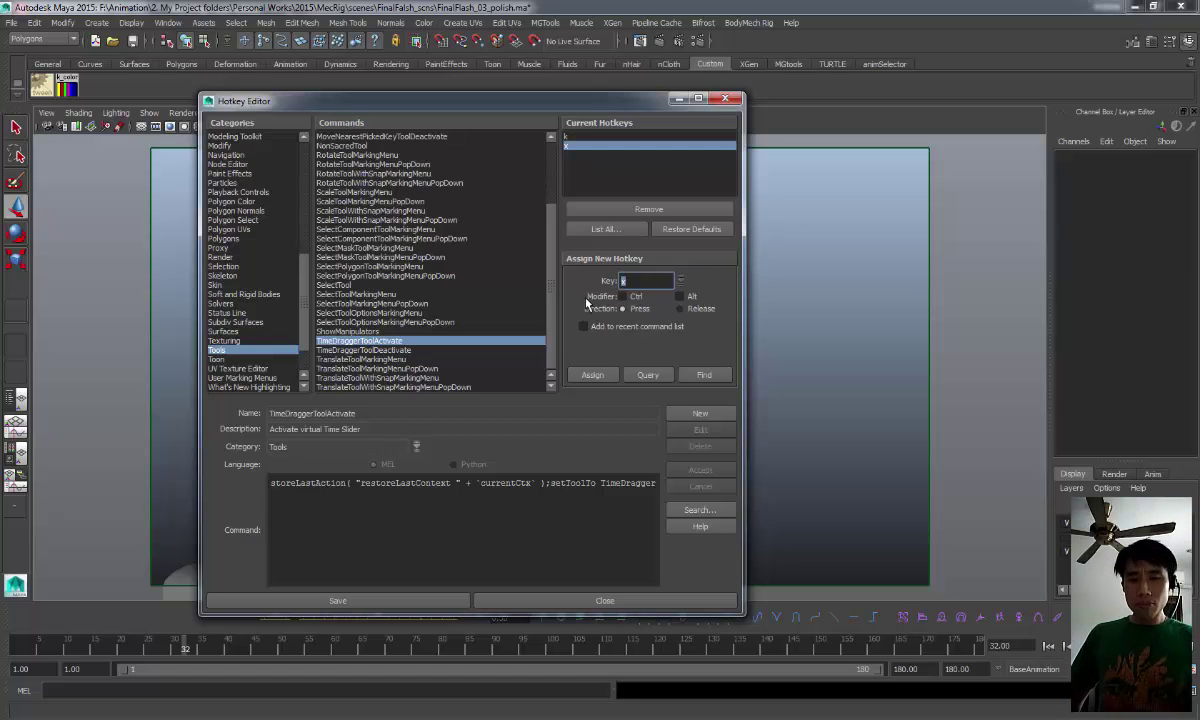
{"action": "key", "text": "BackSpace"}
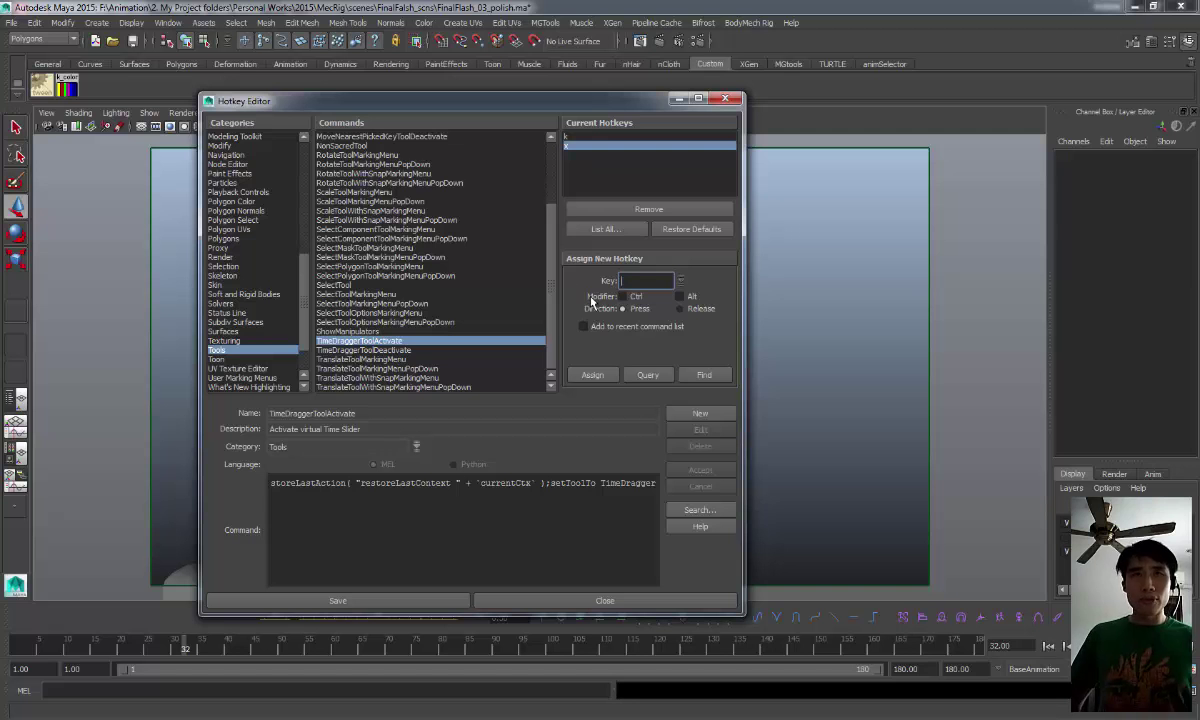
{"action": "left_click", "coordinate": [729, 98]}
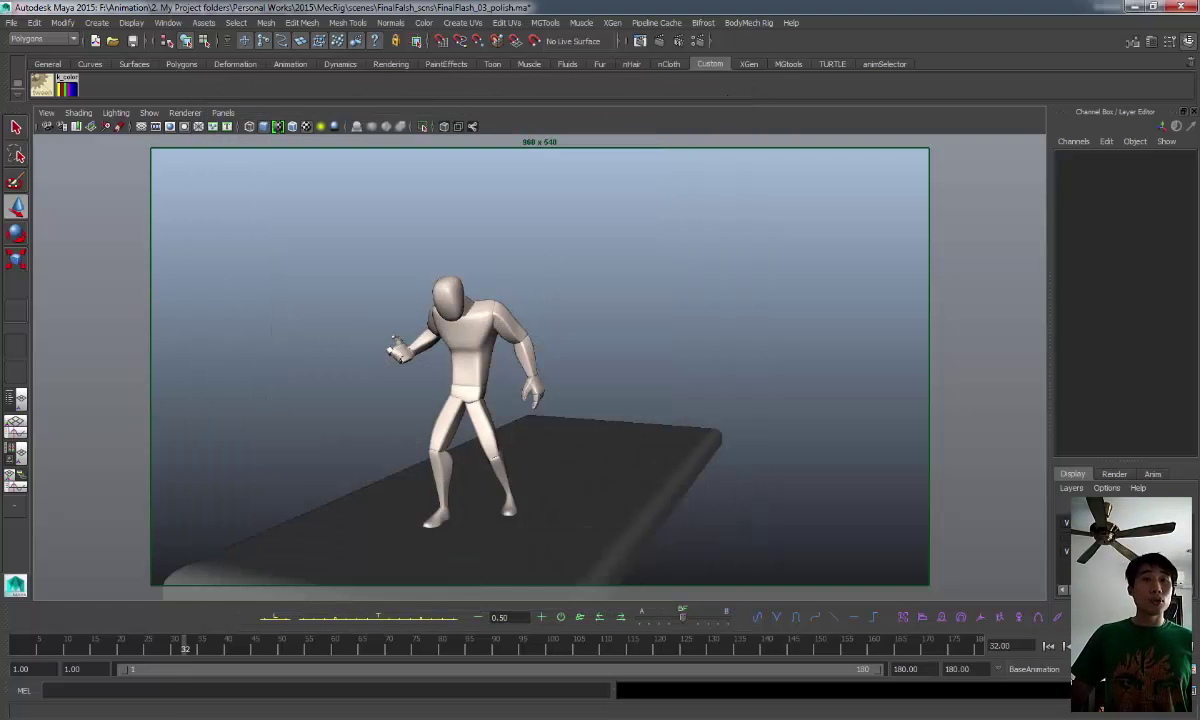
Browse Explorer from Documents through maya and 2015-x64 into the prefs folder
{"action": "mouse_move", "coordinate": [15, 585]}
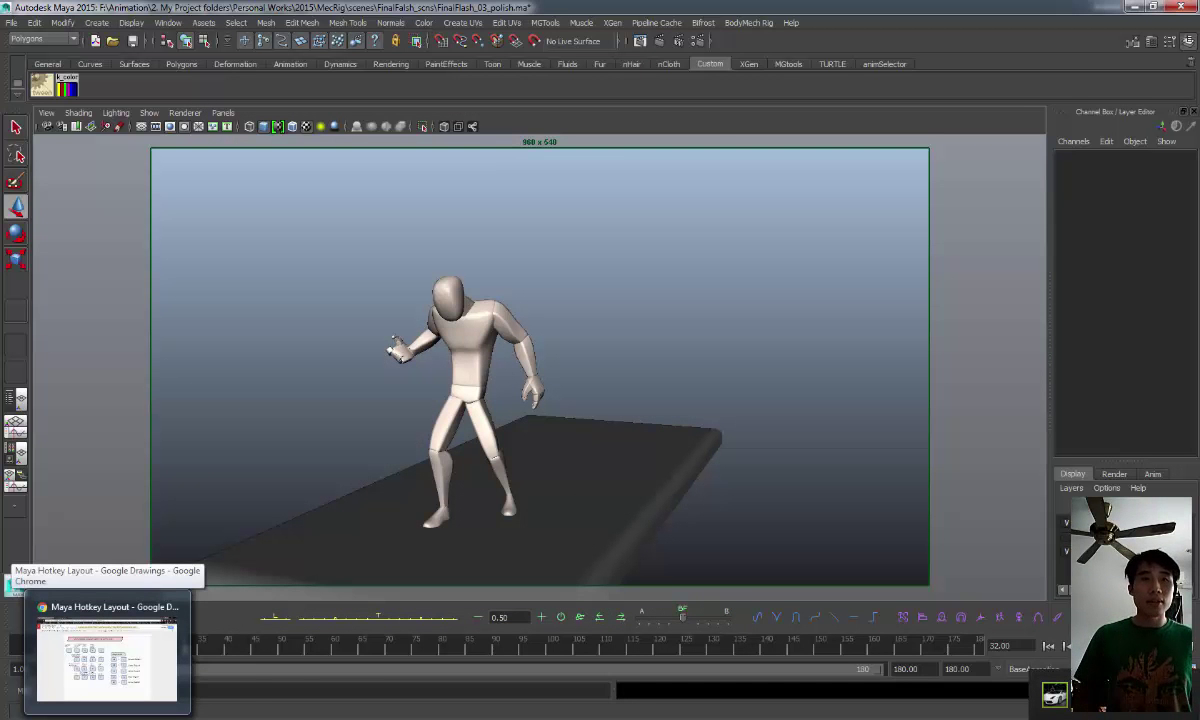
{"action": "left_click", "coordinate": [15, 588]}
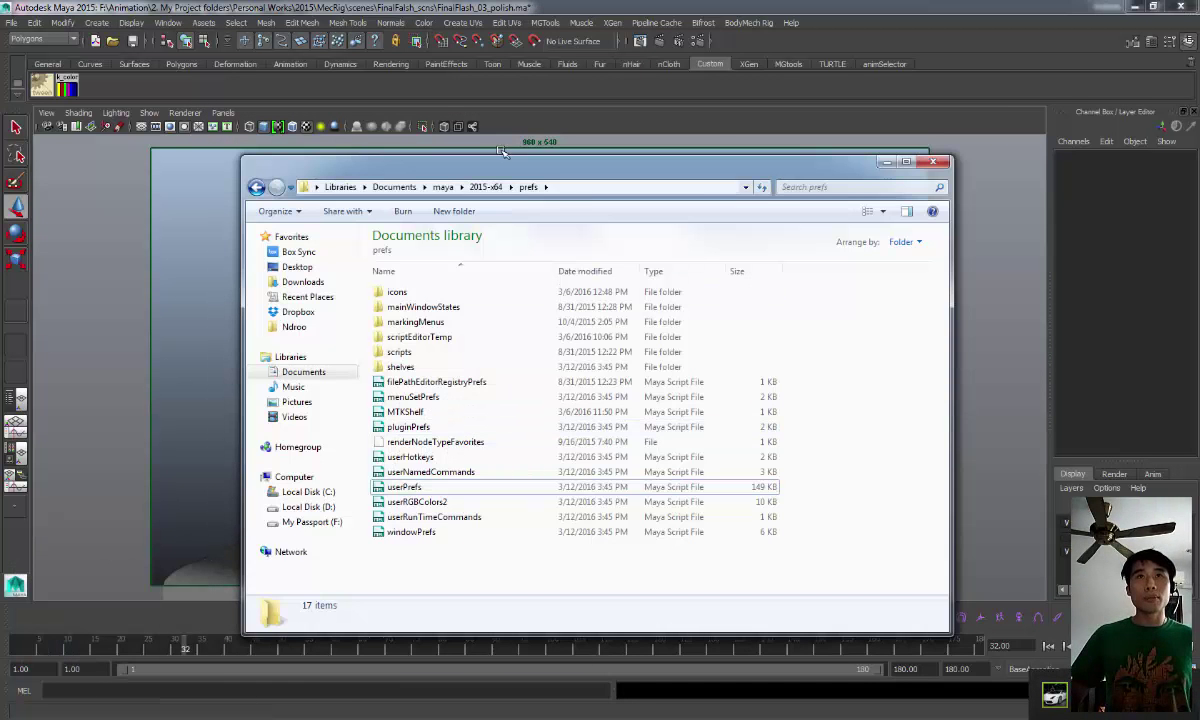
{"action": "left_click_drag", "start_coordinate": [483, 166], "coordinate": [538, 119]}
{"action": "left_click", "coordinate": [447, 140]}
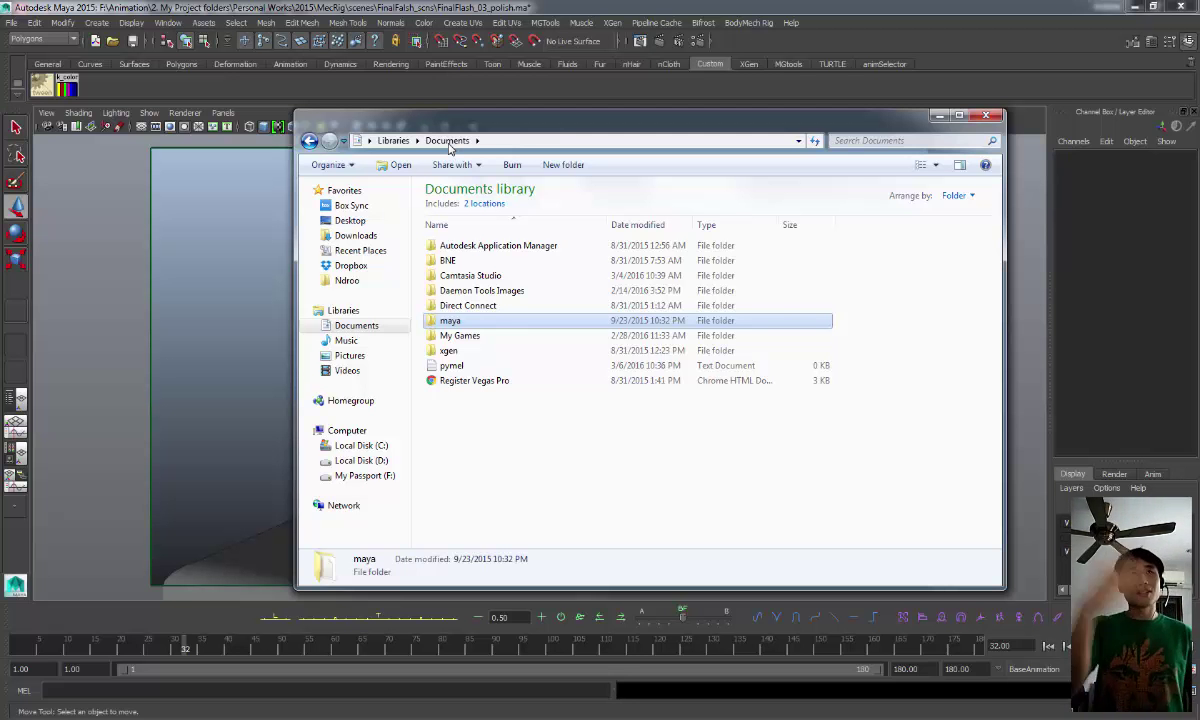
{"action": "double_click", "coordinate": [484, 322]}
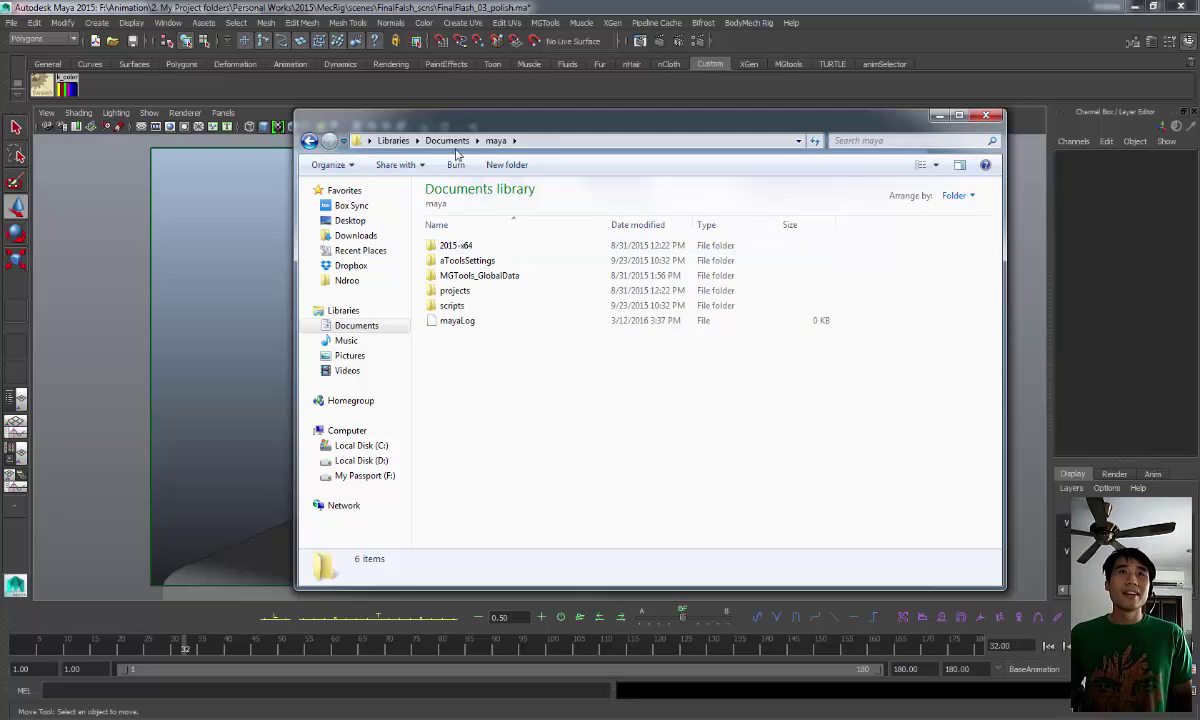
{"action": "left_click", "coordinate": [466, 246]}
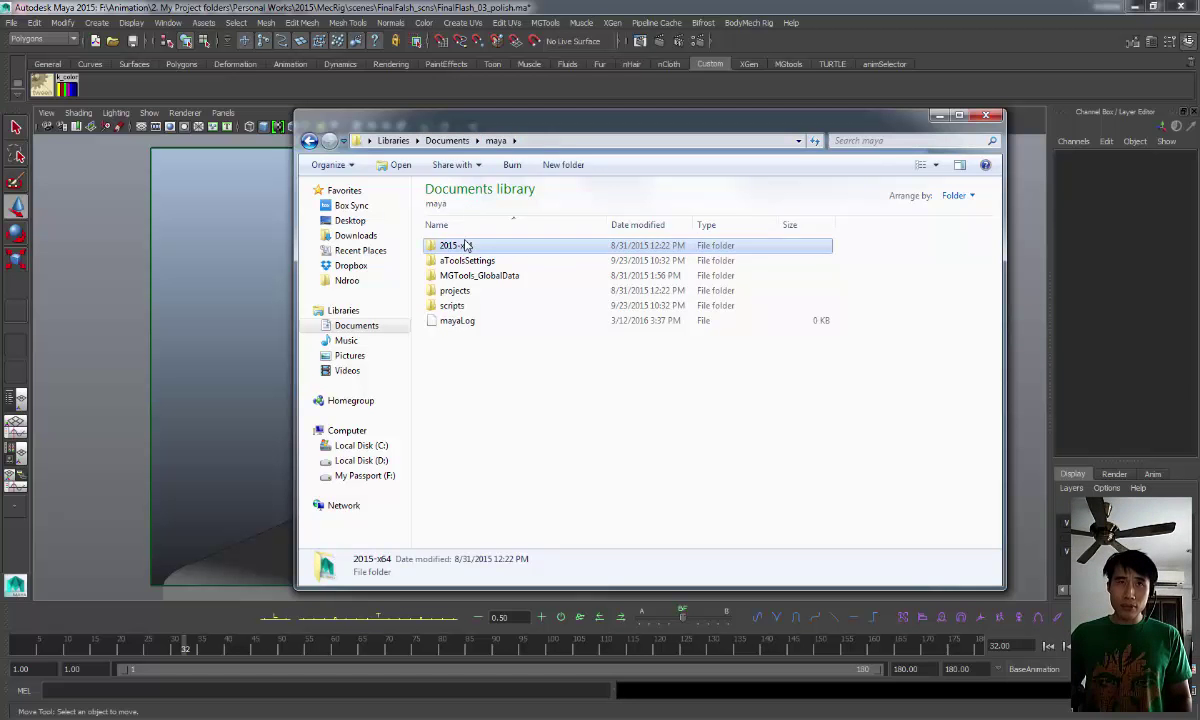
{"action": "double_click", "coordinate": [466, 246]}
{"action": "double_click", "coordinate": [466, 246]}
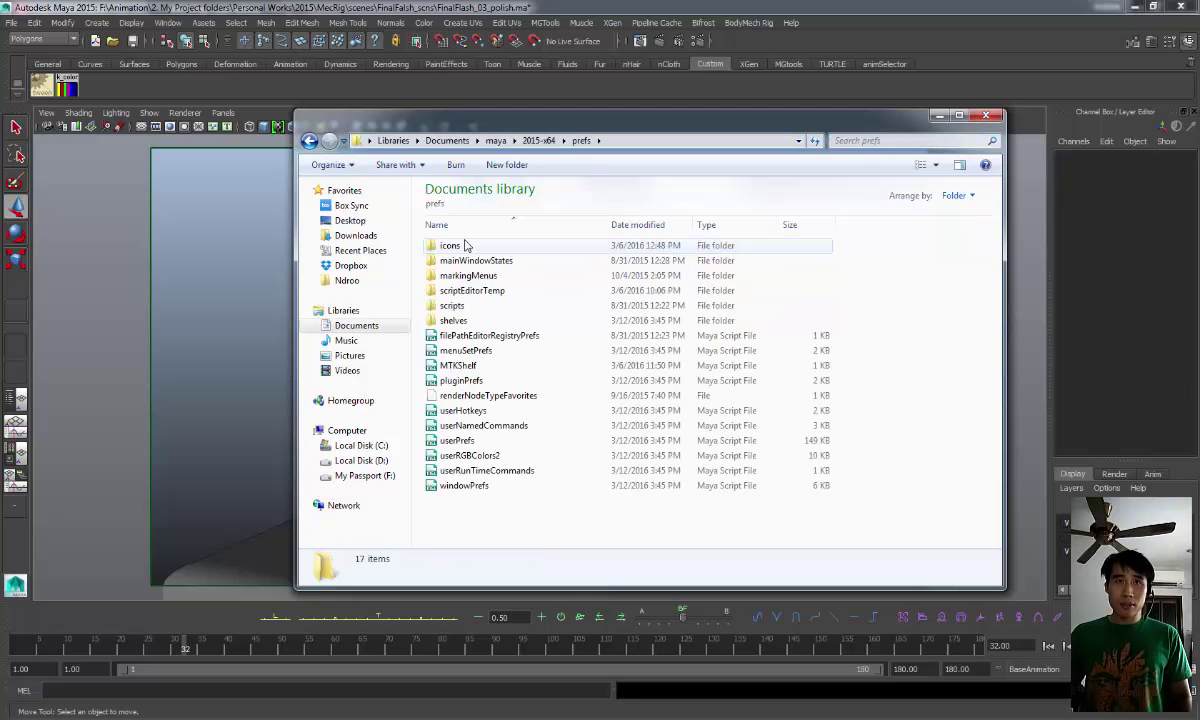
Select the userHotkeys, userNamedCommands and userPrefs files together, then deselect them
{"action": "left_click", "coordinate": [463, 411]}
{"action": "left_click", "coordinate": [470, 427], "text": "ctrl"}
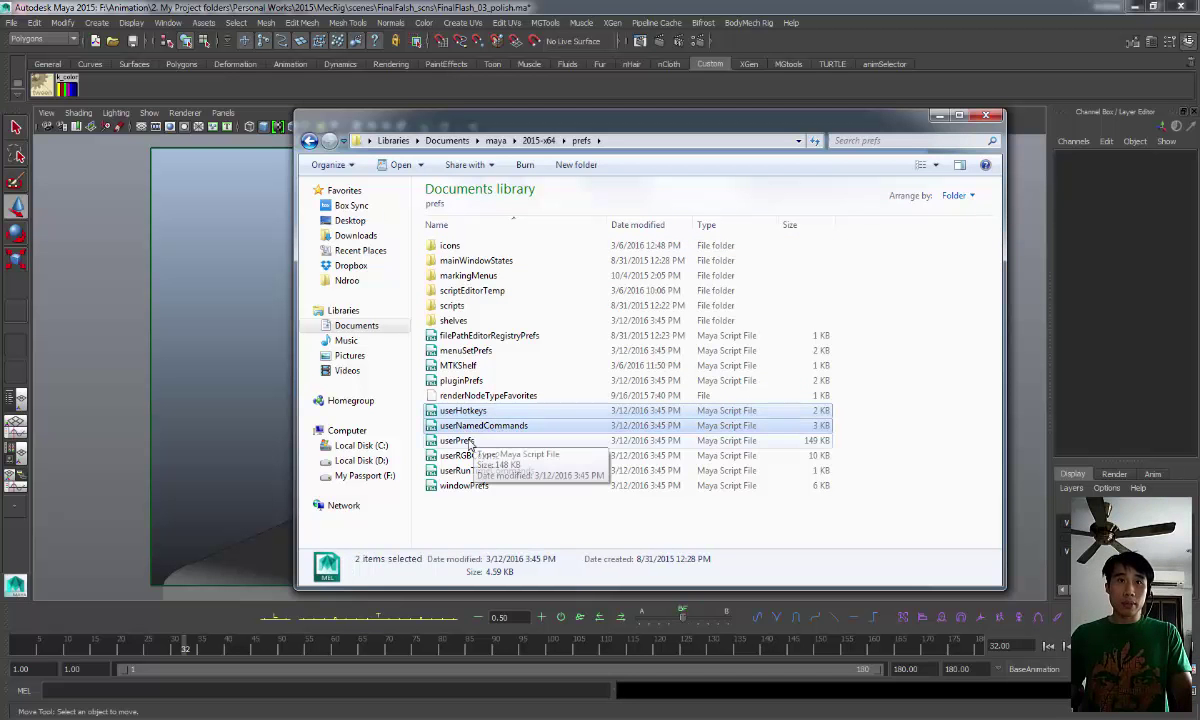
{"action": "left_click", "coordinate": [470, 441], "text": "ctrl"}
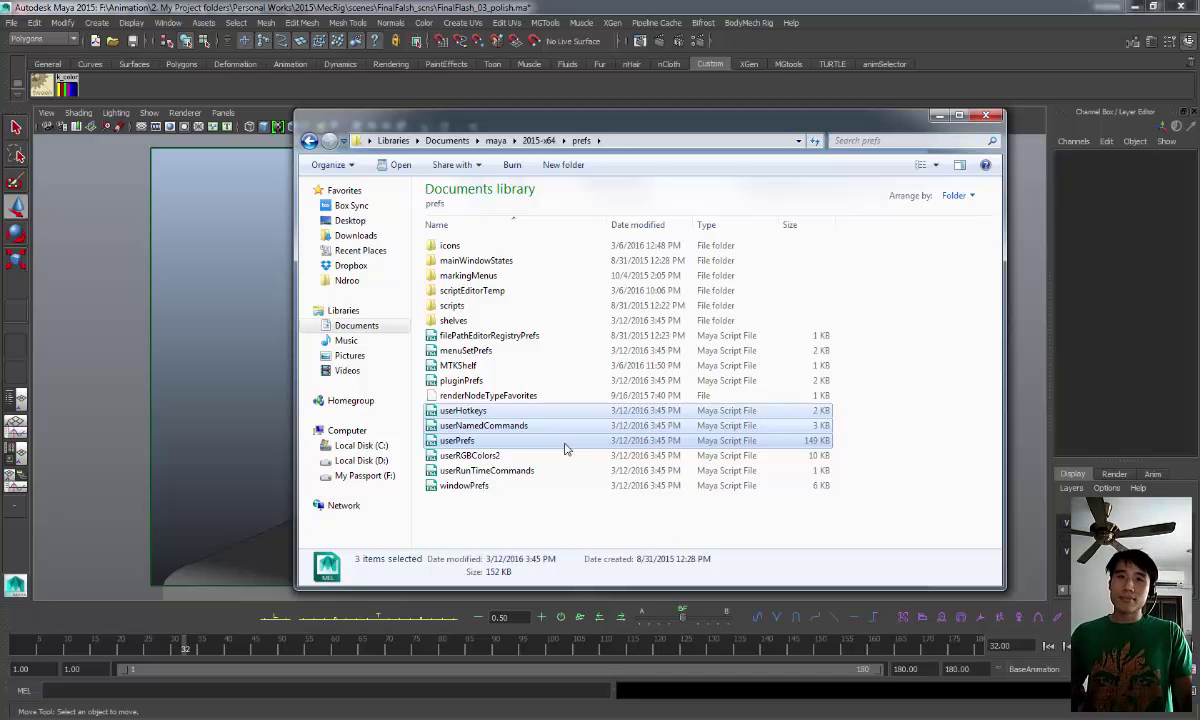
{"action": "left_click", "coordinate": [562, 512]}
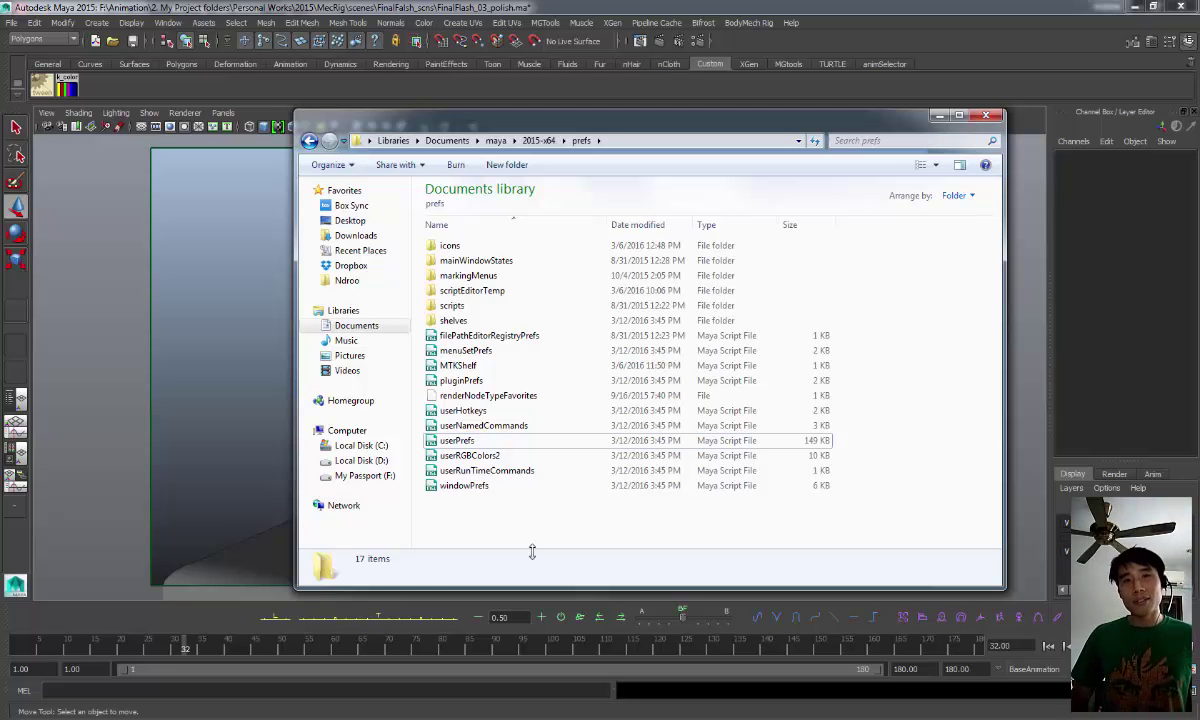
Change the X key's label in the Maya Hotkey Layout drawing to 'Tools>Time Dragger Tool'
{"action": "mouse_move", "coordinate": [110, 712]}
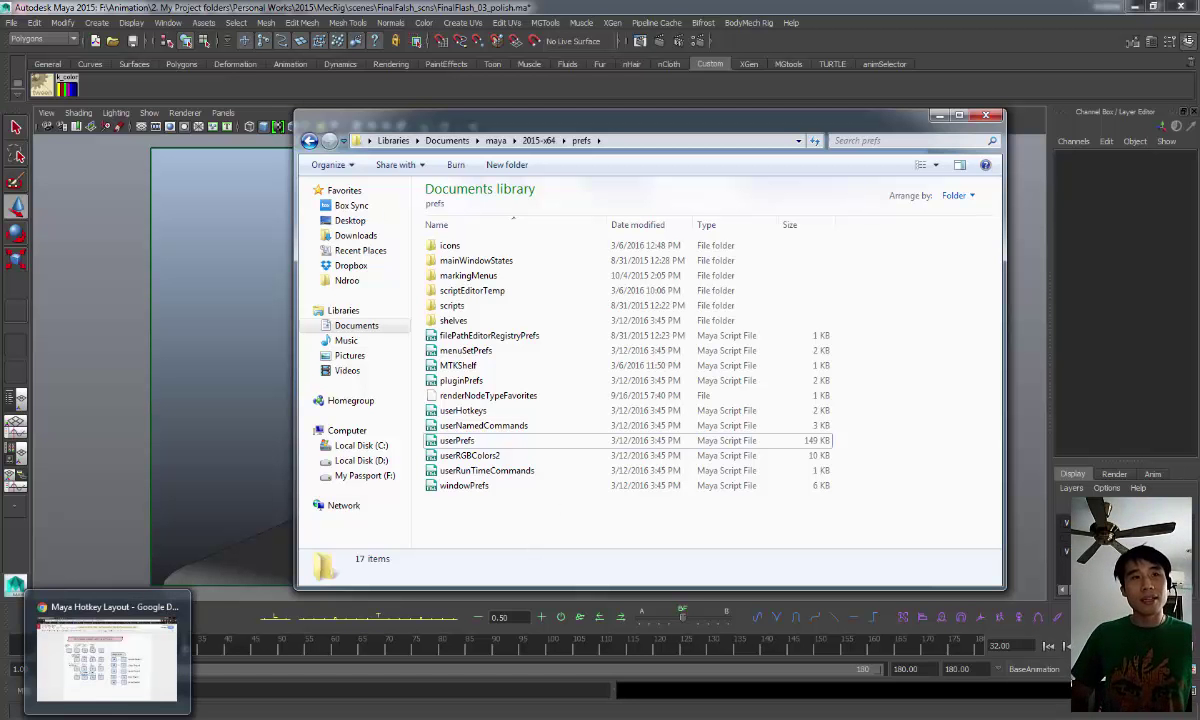
{"action": "left_click", "coordinate": [127, 657]}
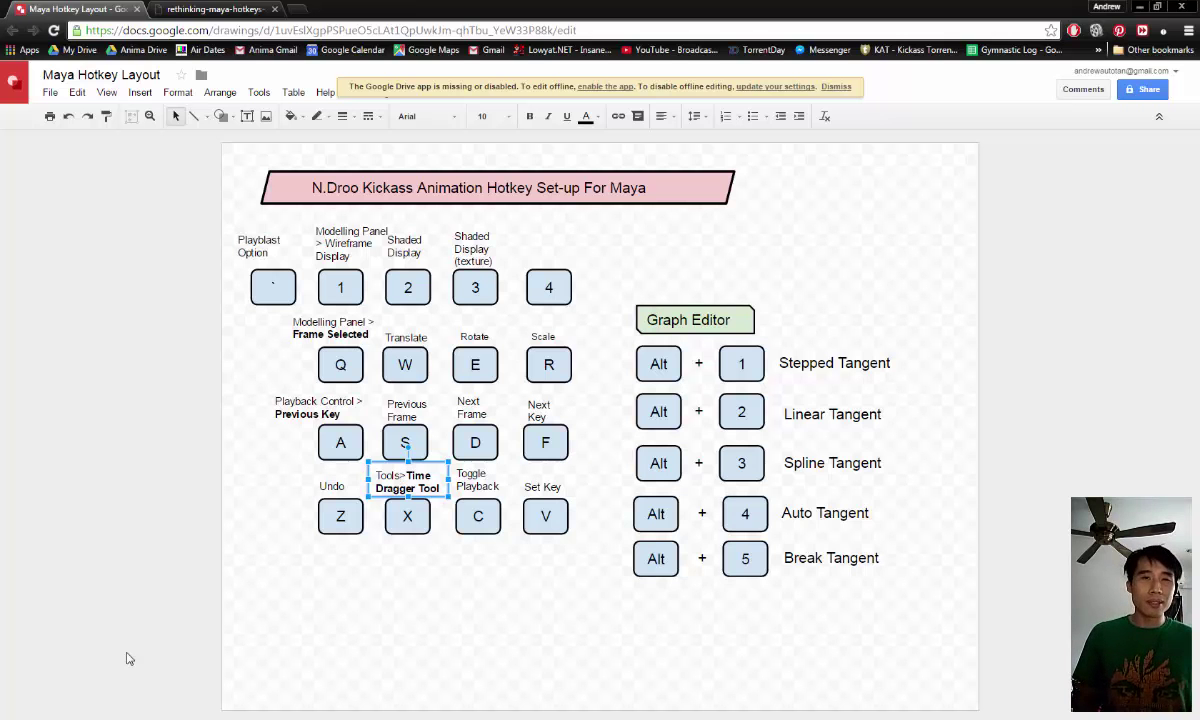
{"action": "type", "text": ">"}
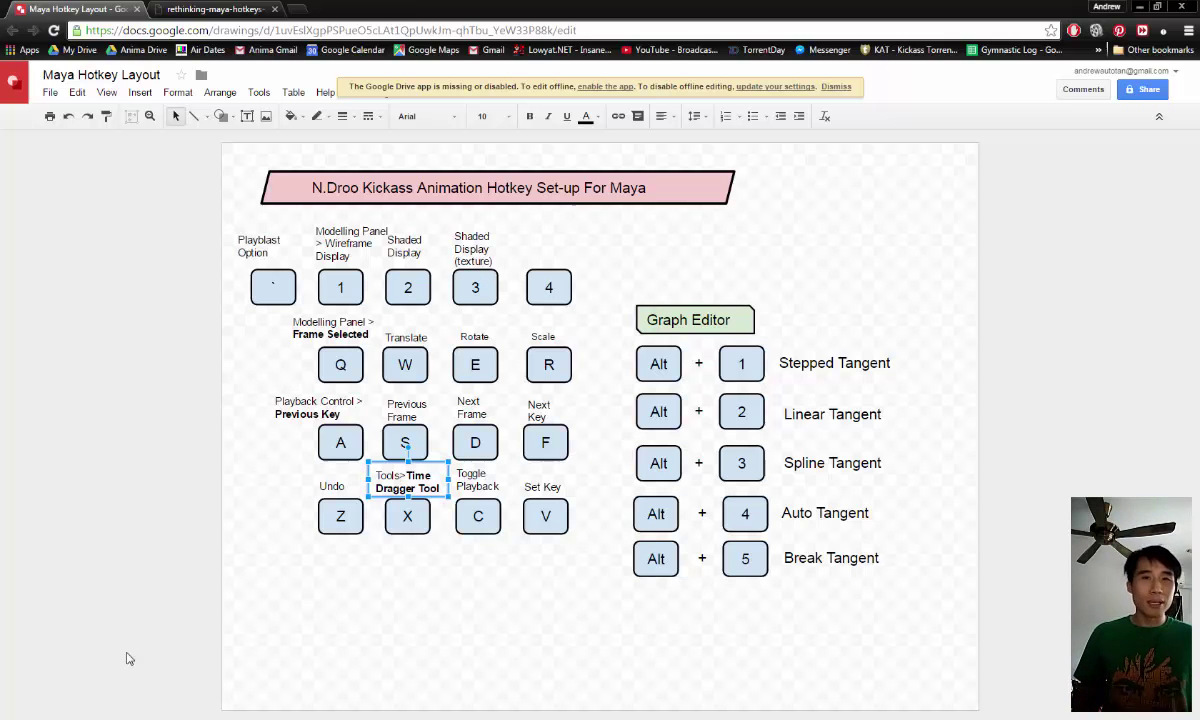